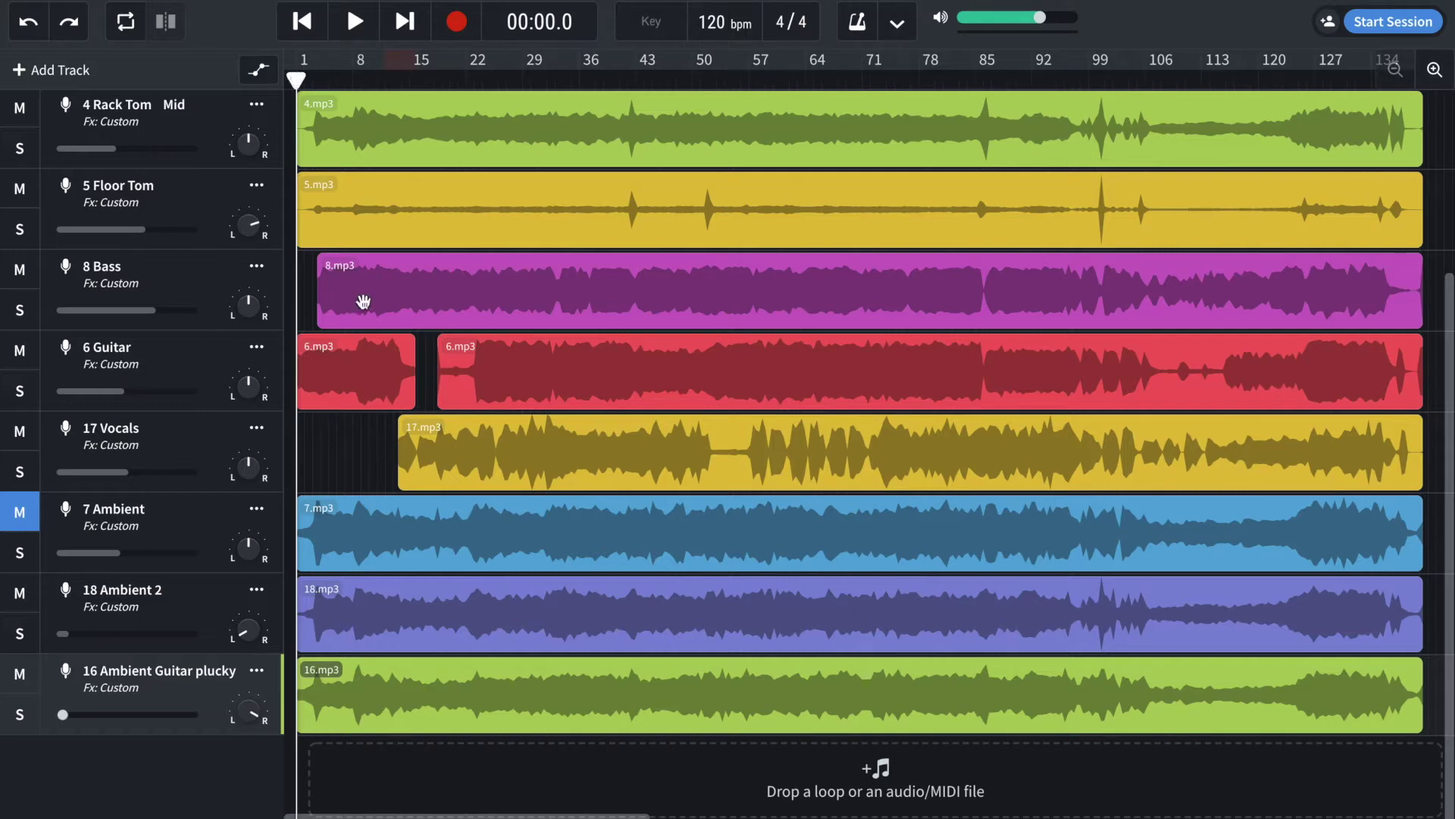
Scroll the track list up so 1 Kick, 2 Snare and 3 Rack Tom are visible
scroll(454, 254, "up", 3)
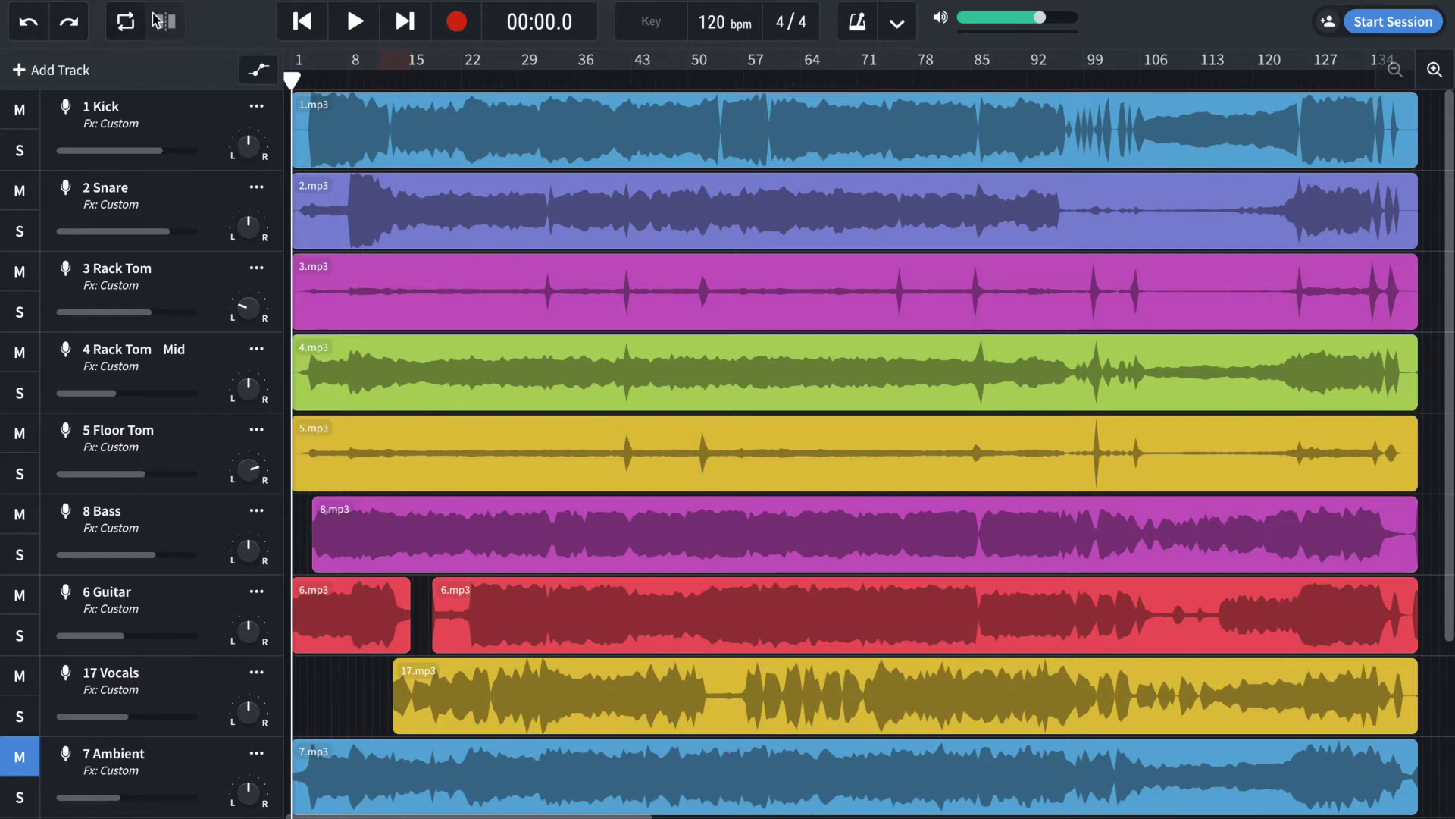
Set a loop range around bars 10–15 on the ruler, then turn looping back off
left_click(131, 26)
left_click_drag(410, 59, 521, 57)
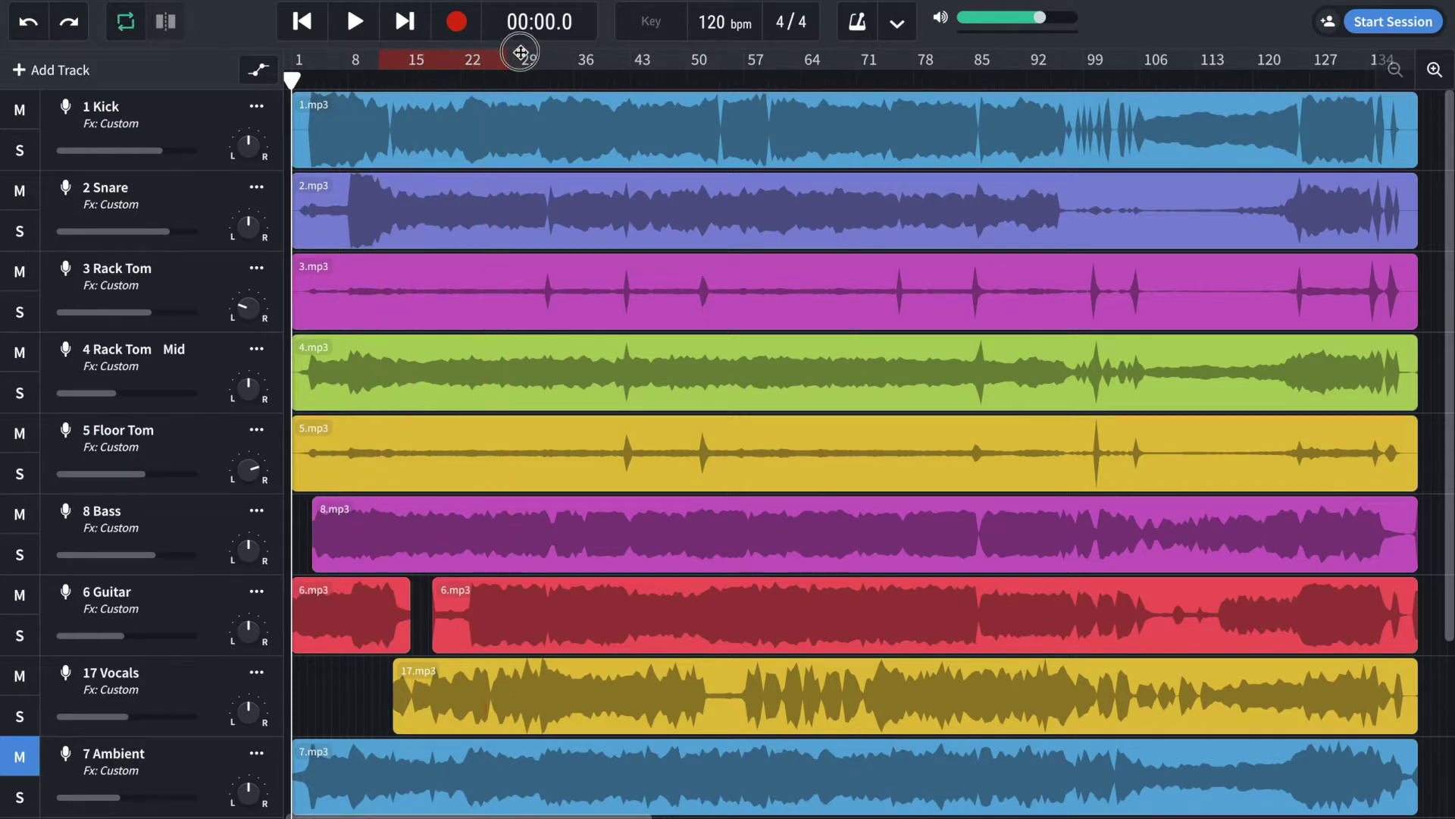
left_click_drag(370, 59, 416, 57)
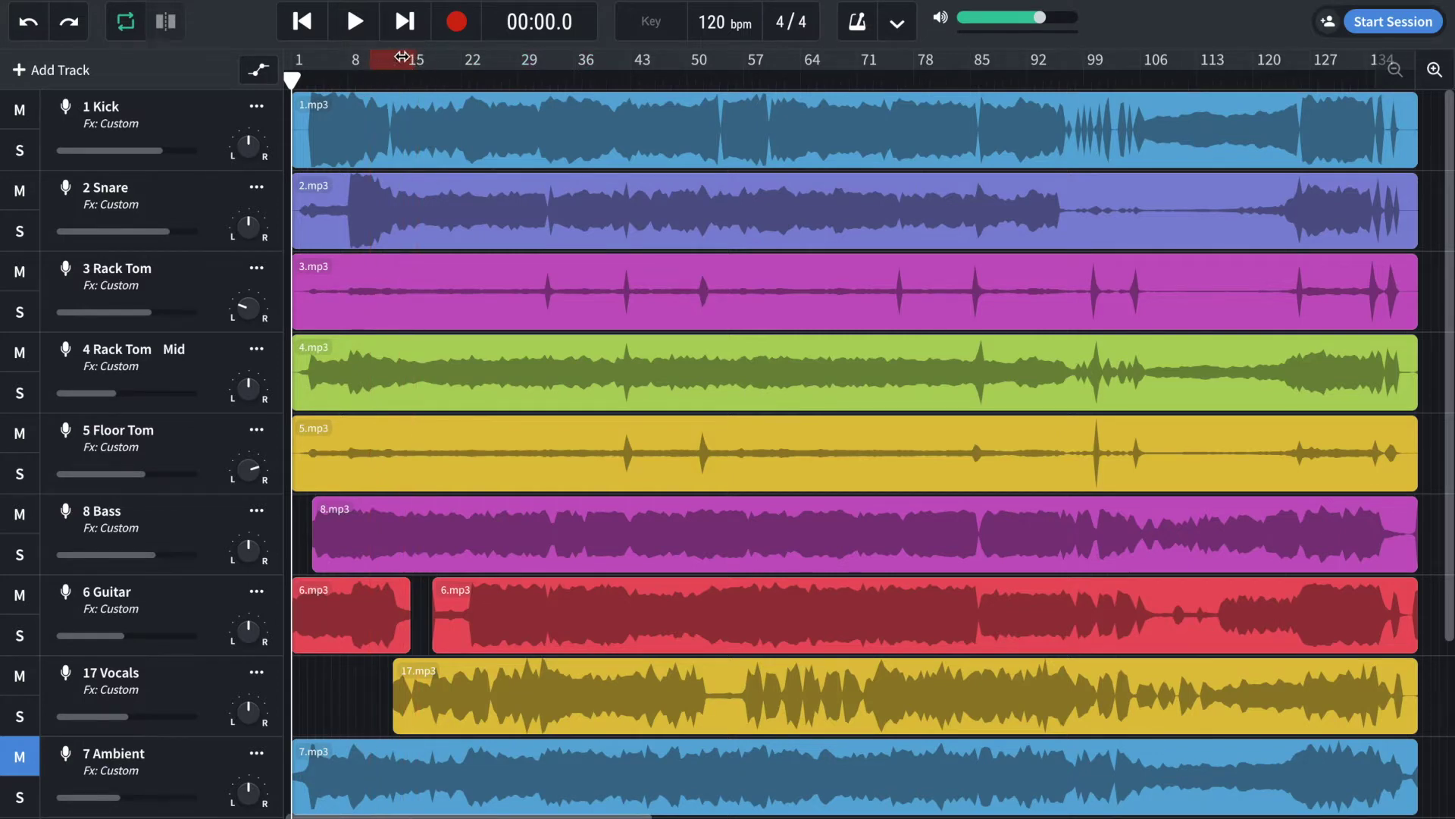
left_click(126, 23)
Split the 3 Rack Tom clip at bar 15, then undo the split
mouse_move(294, 76)
left_mouse_down()
mouse_move(487, 76)
mouse_move(292, 76)
left_mouse_up()
left_click(399, 273)
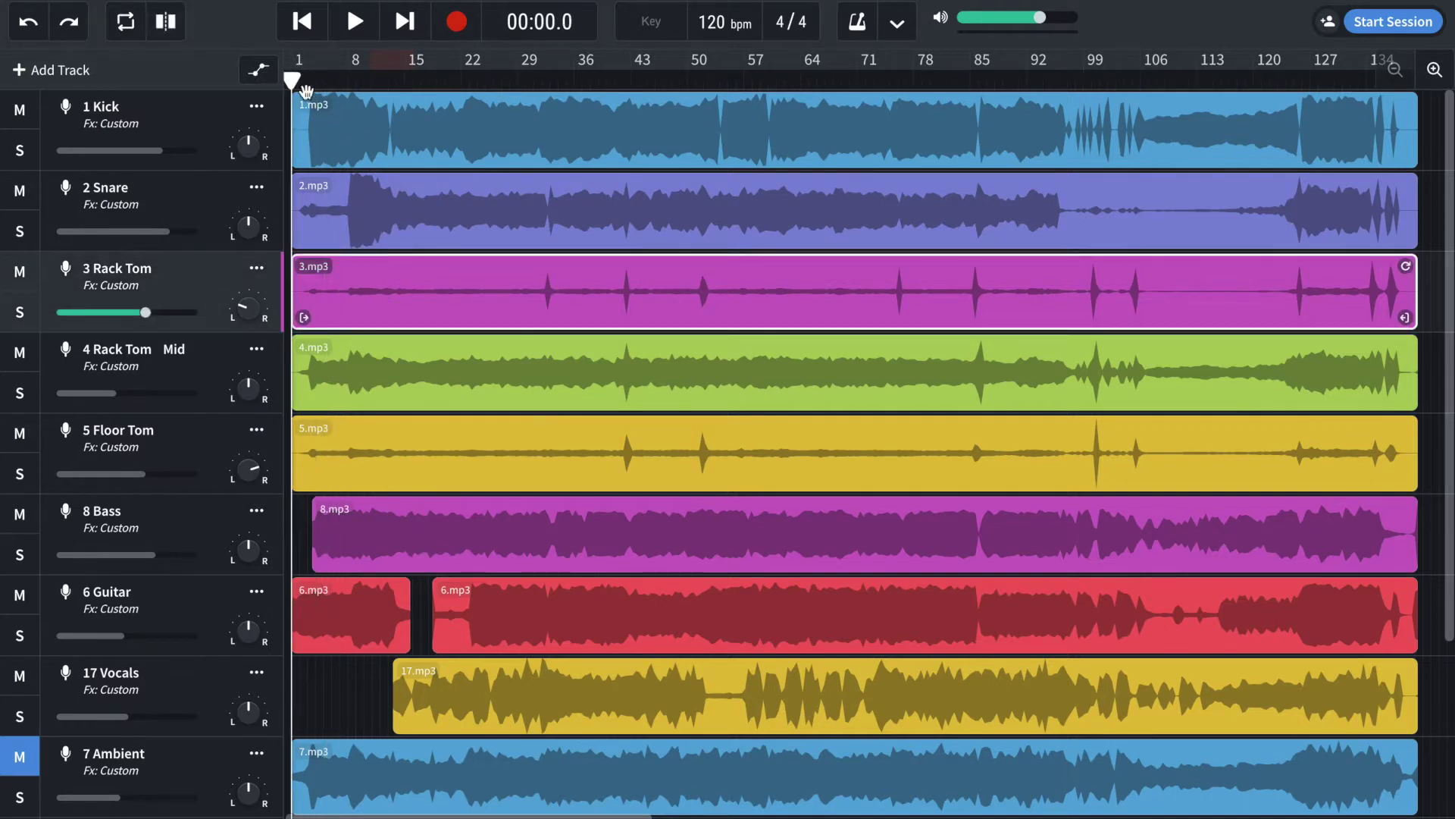
left_click_drag(341, 91, 414, 90)
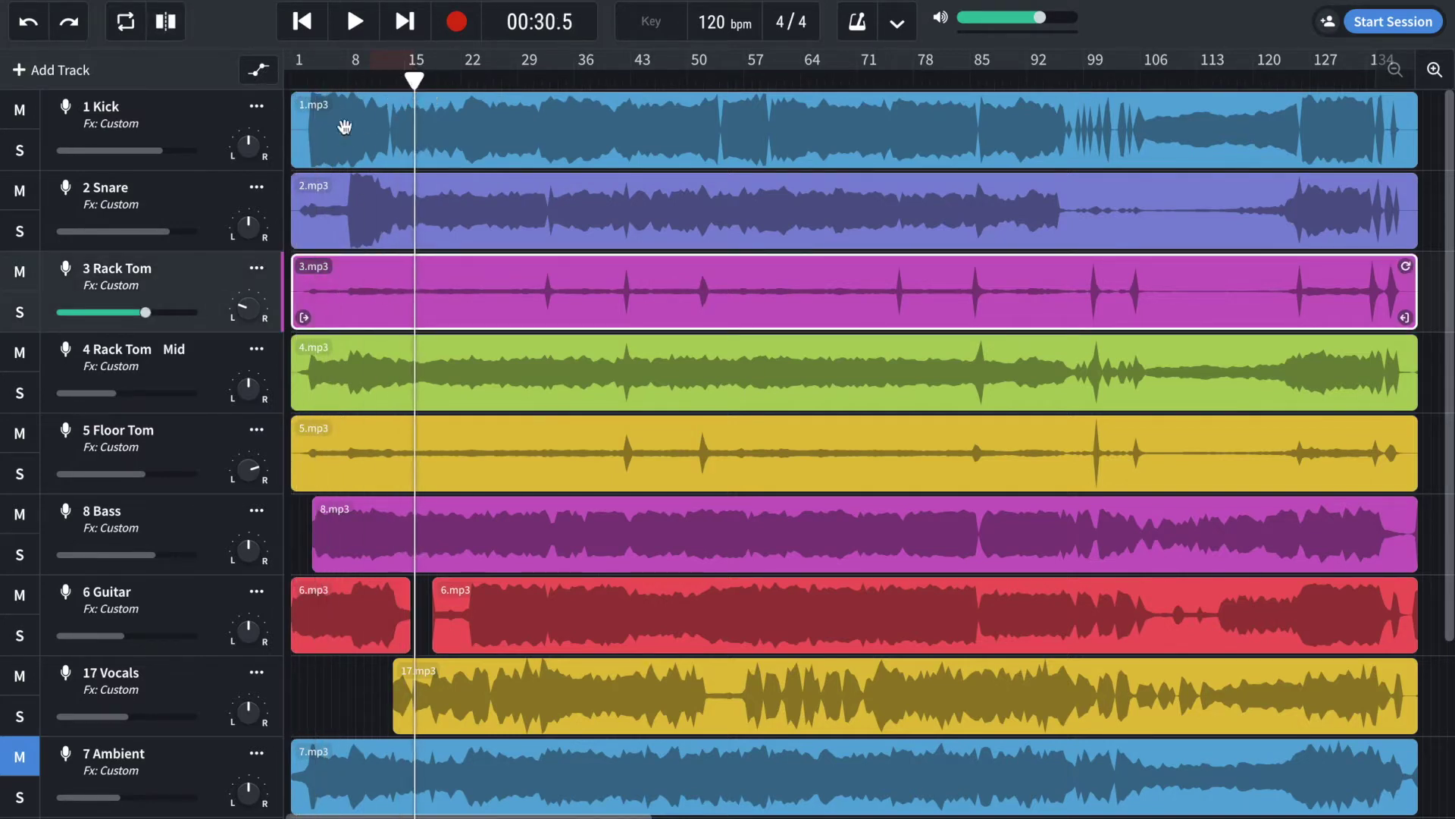
left_click(166, 26)
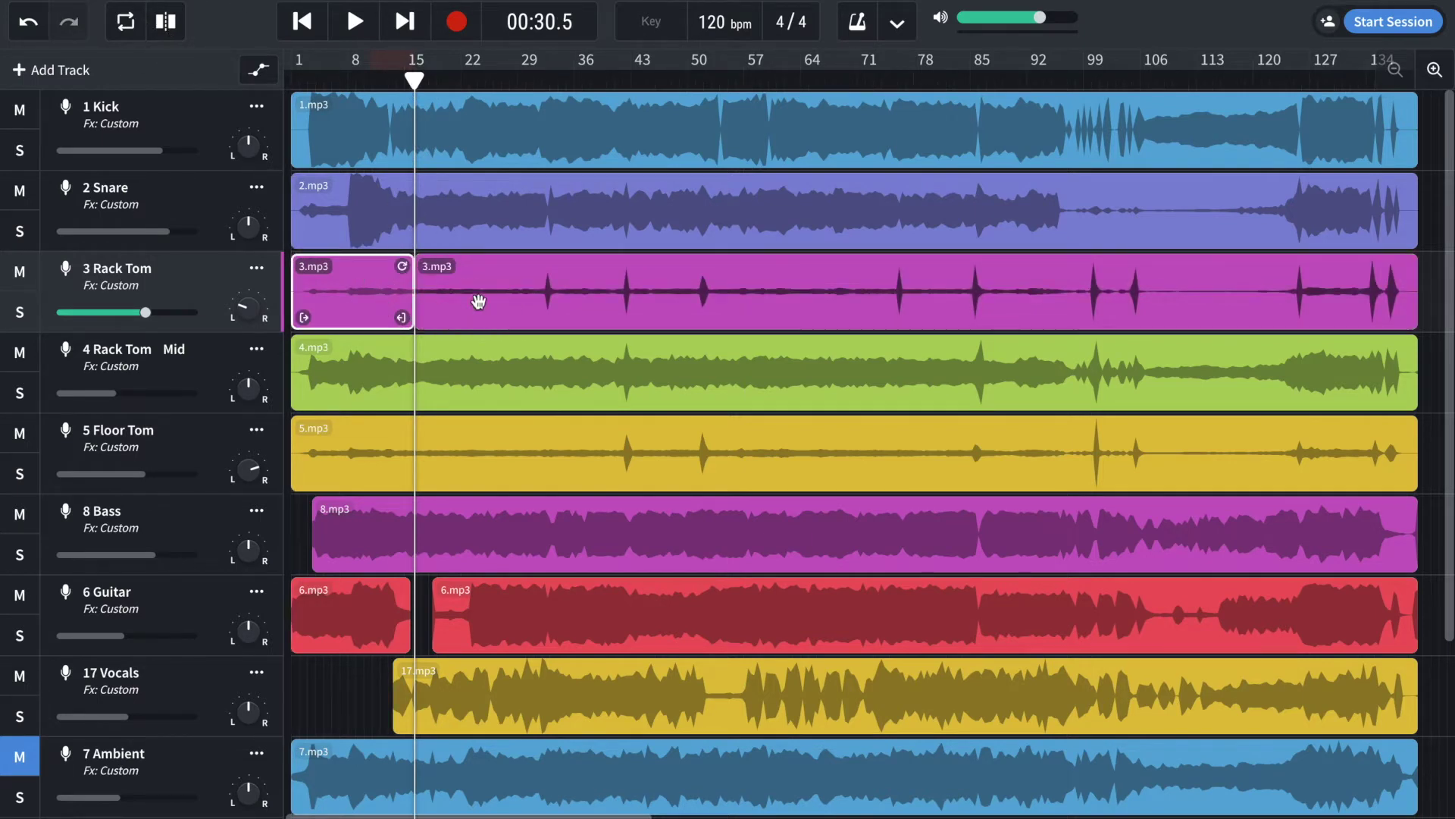
left_click_drag(417, 85, 440, 80)
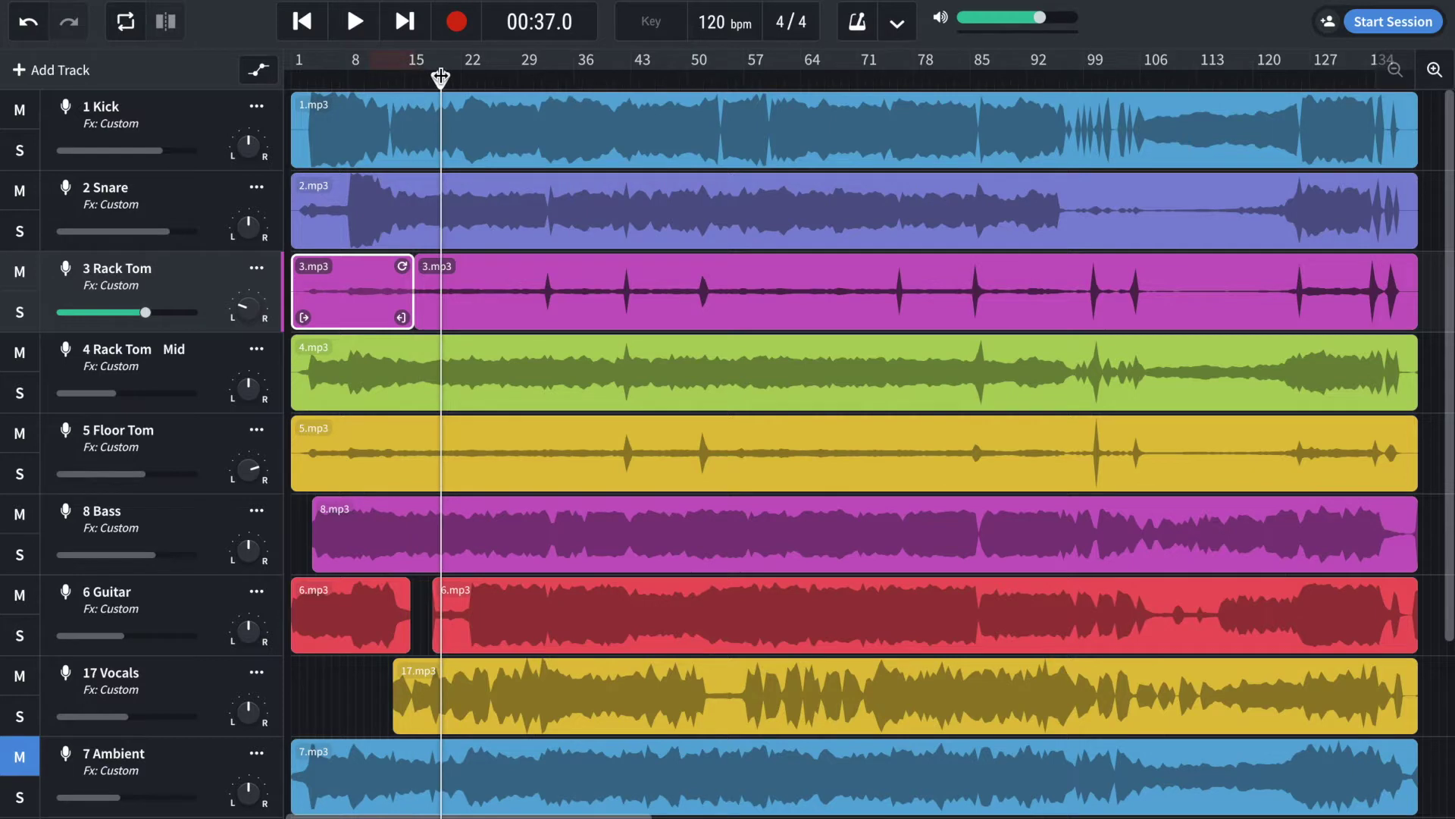
left_click(28, 24)
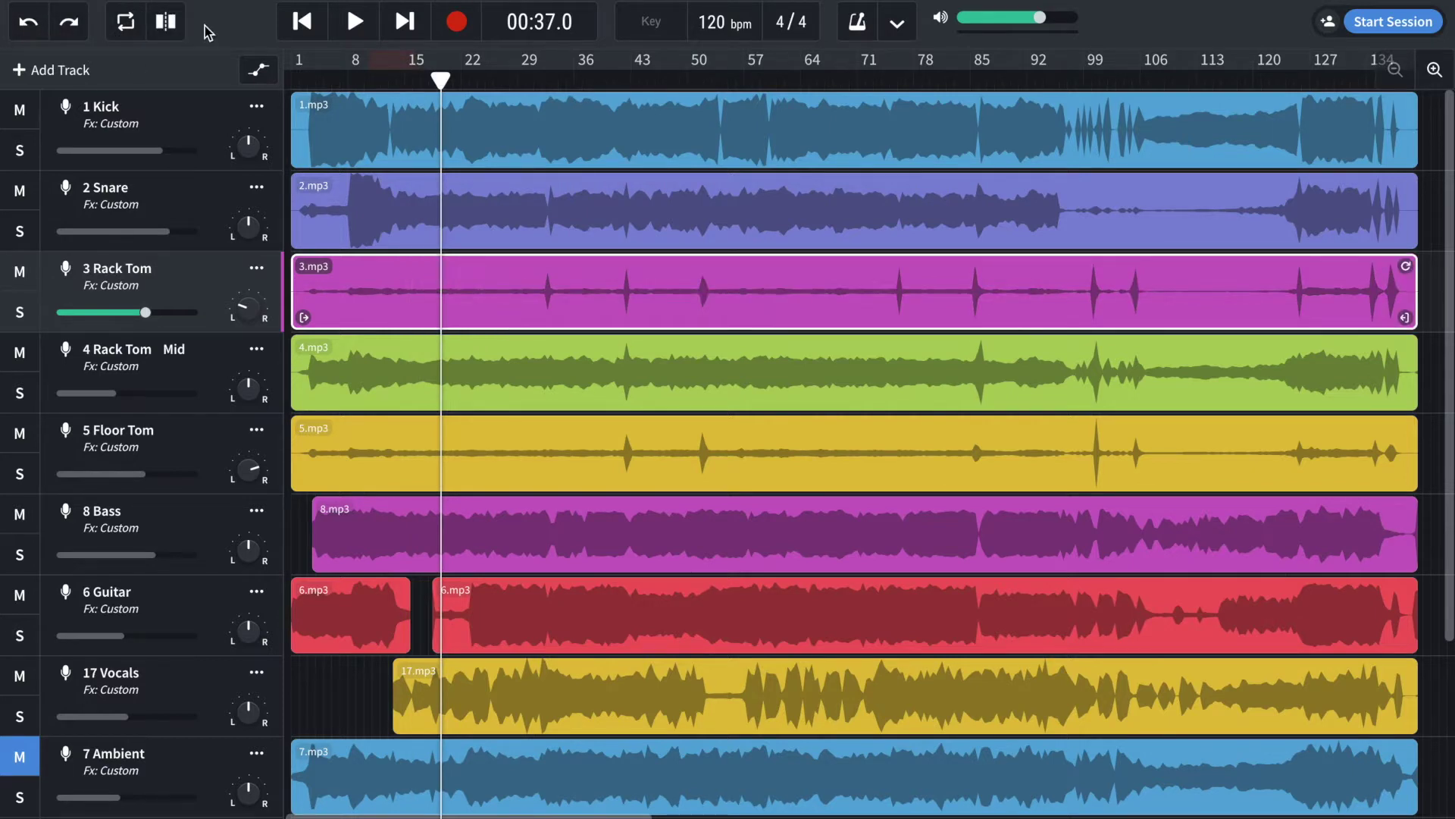
Jump the playhead to the end and back to 00:00.0, keeping minutes-and-seconds time display
left_click(303, 22)
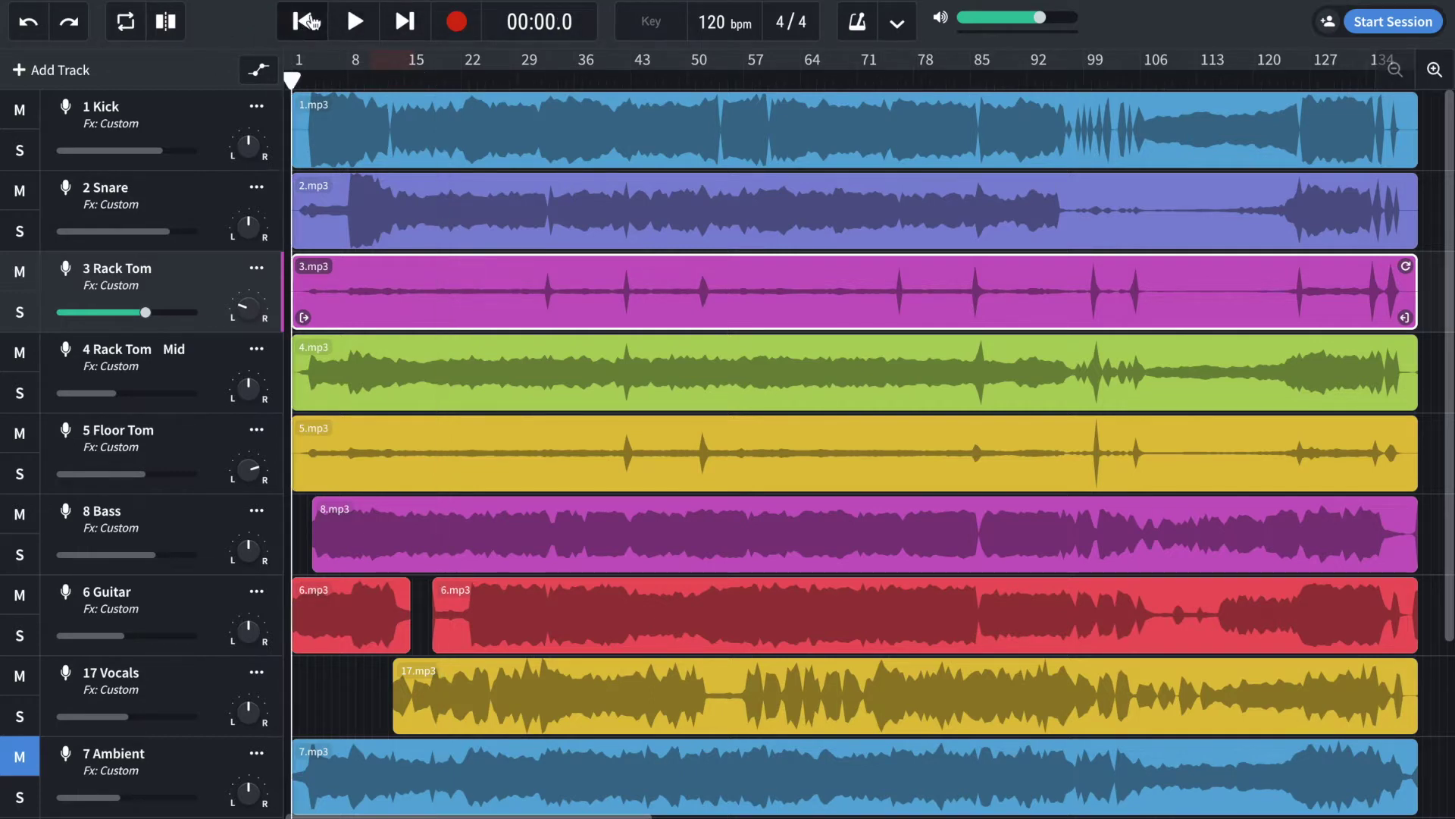
left_click(406, 22)
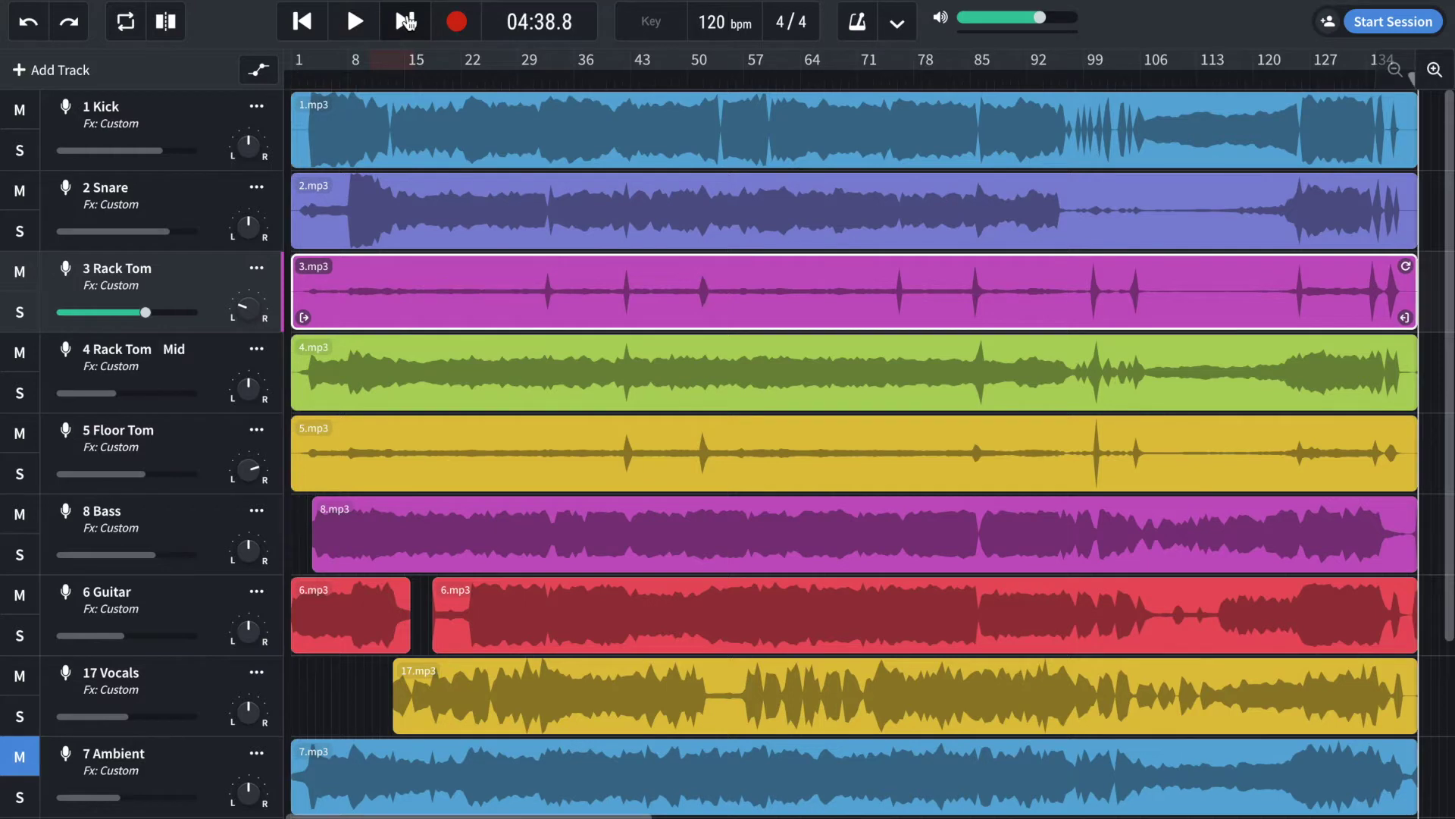
left_click(303, 22)
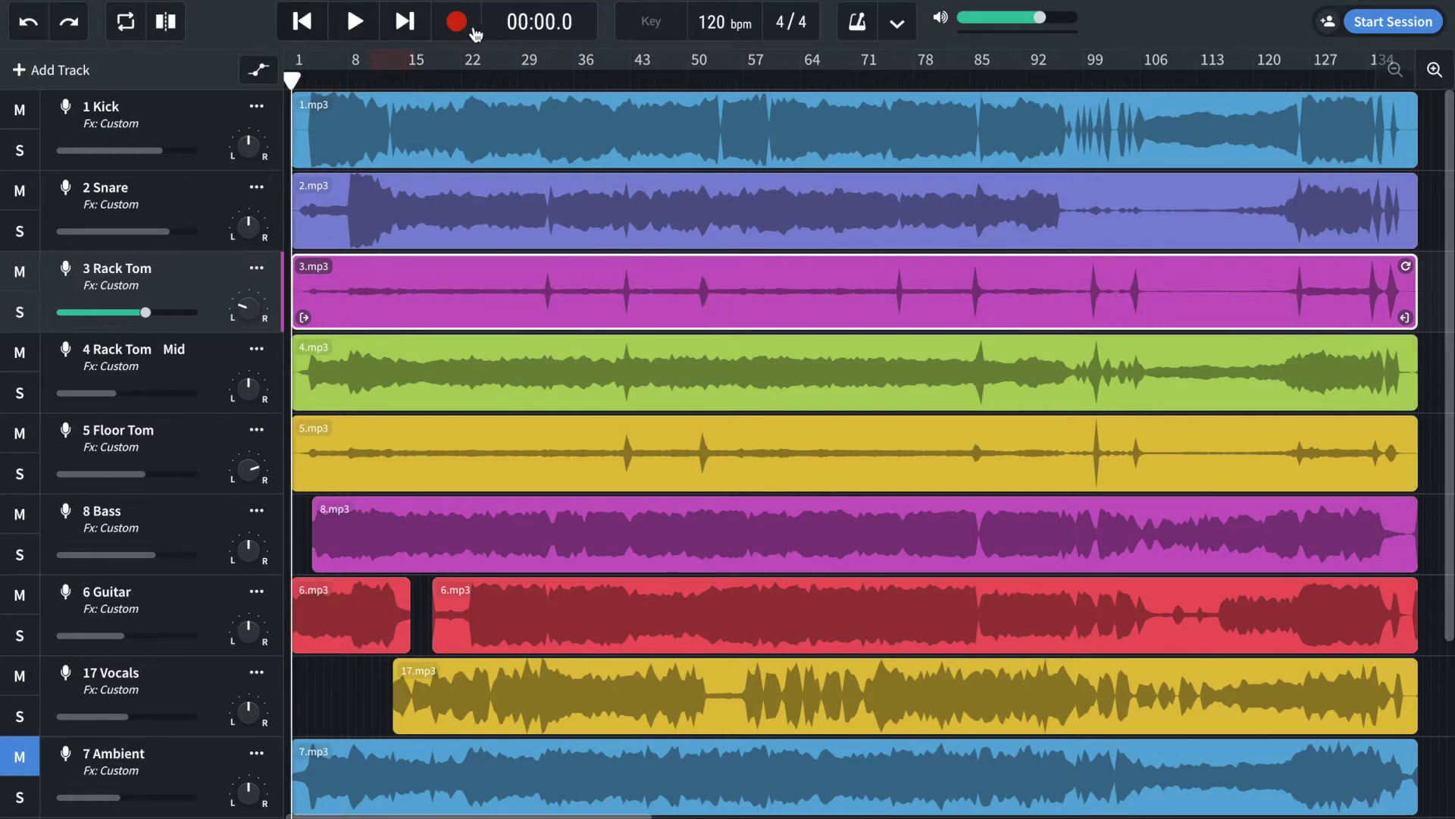
left_click(564, 26)
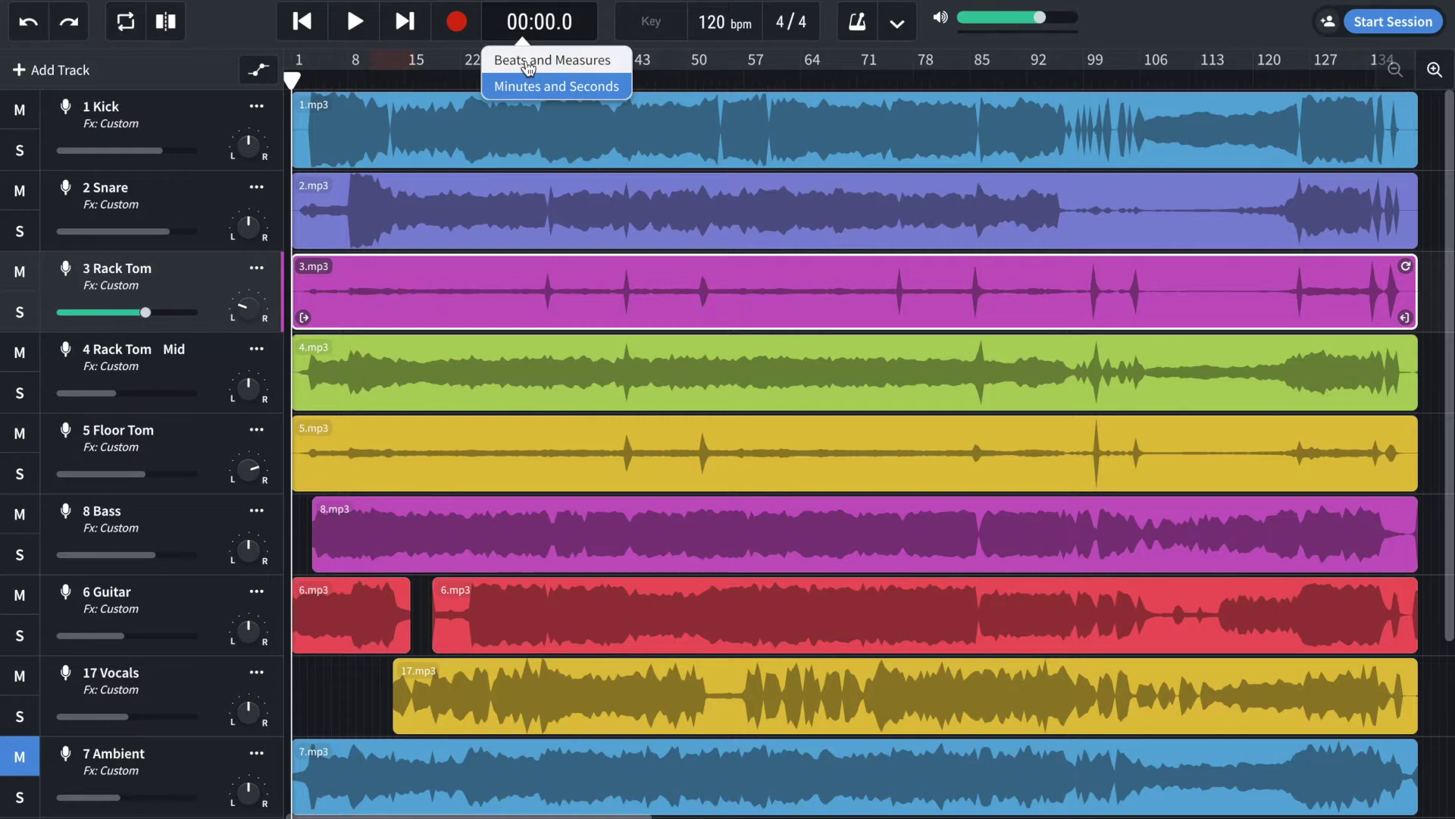
left_click(601, 4)
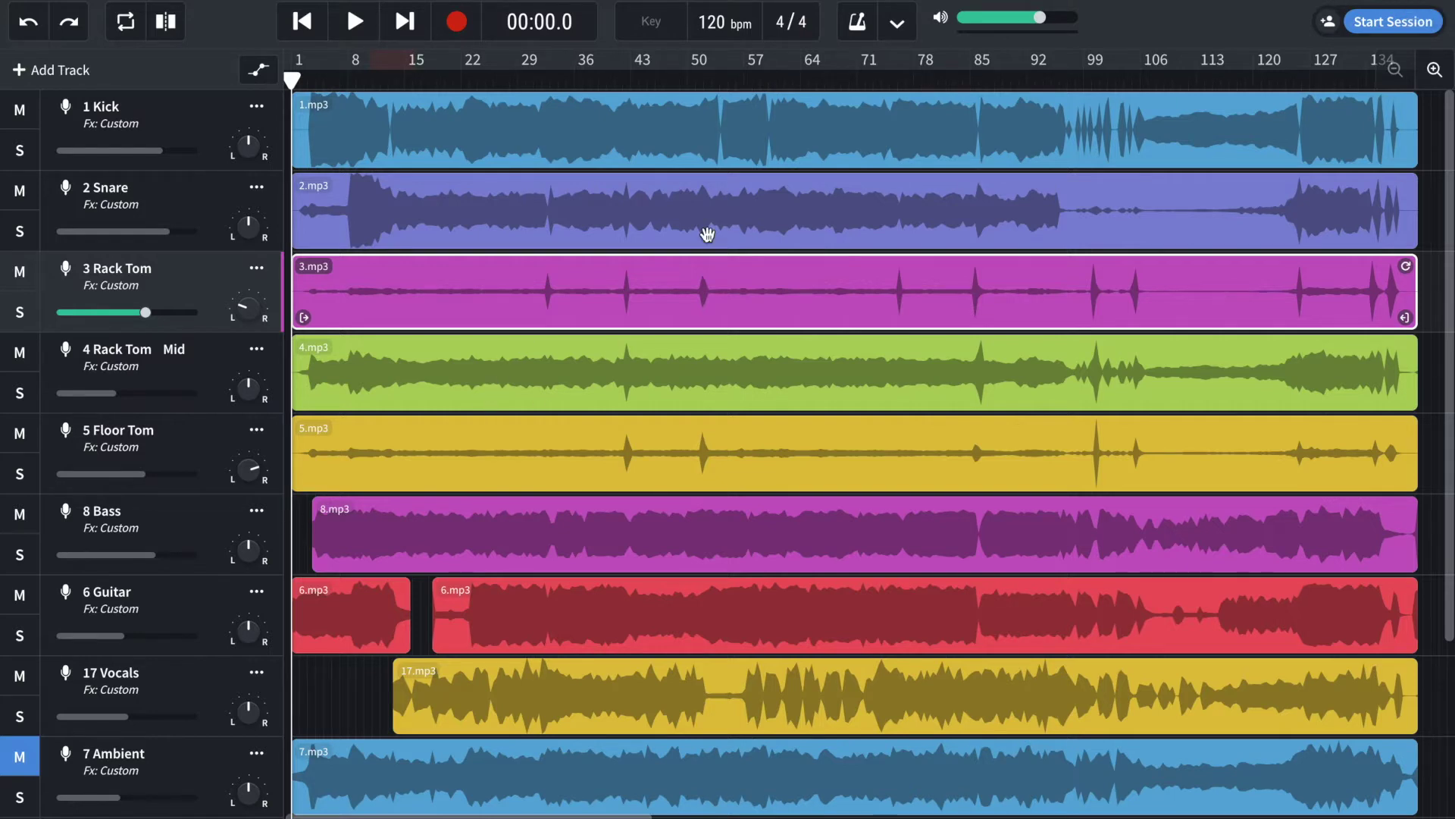
key("ctrl+s")
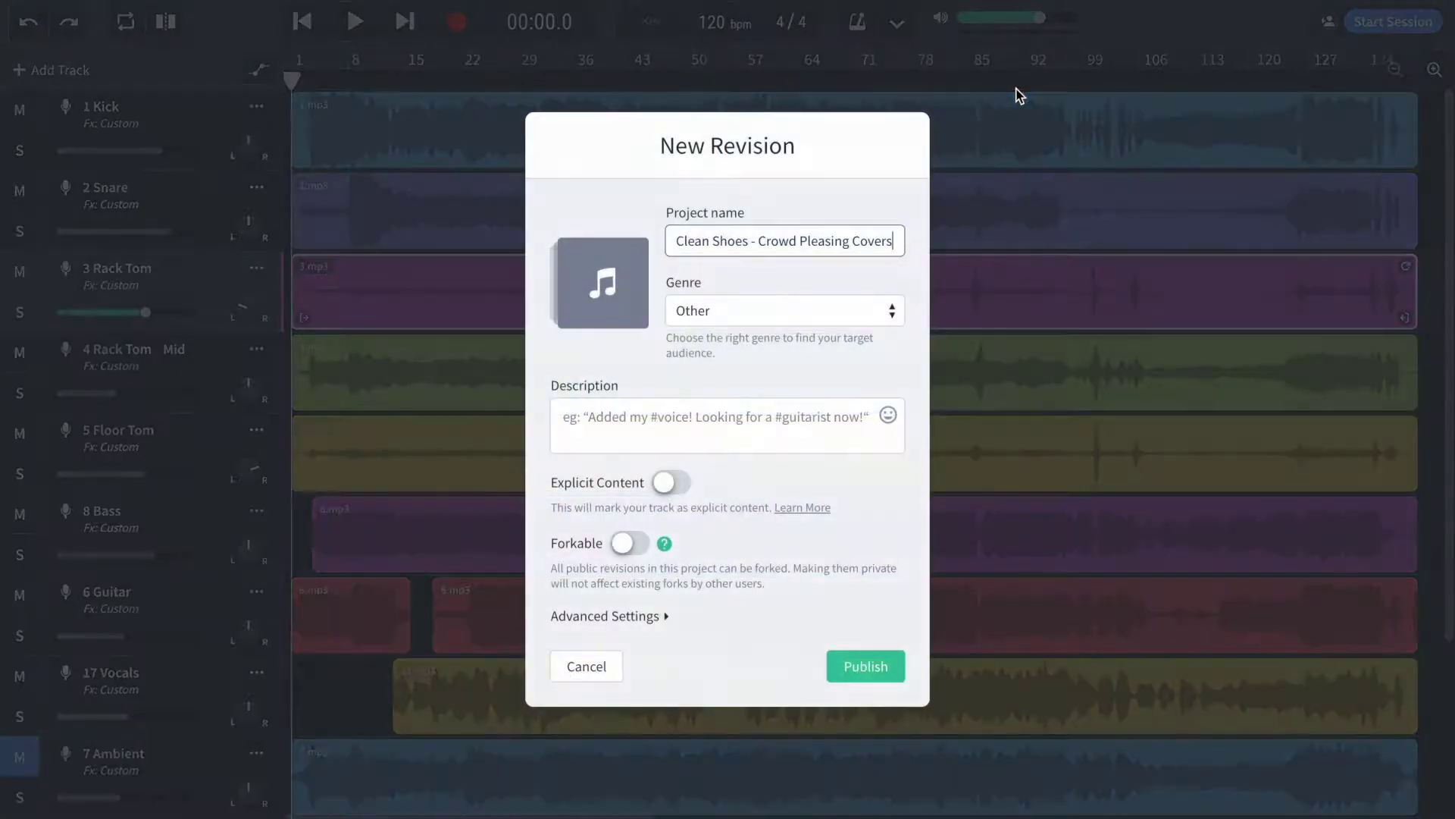
left_click(595, 670)
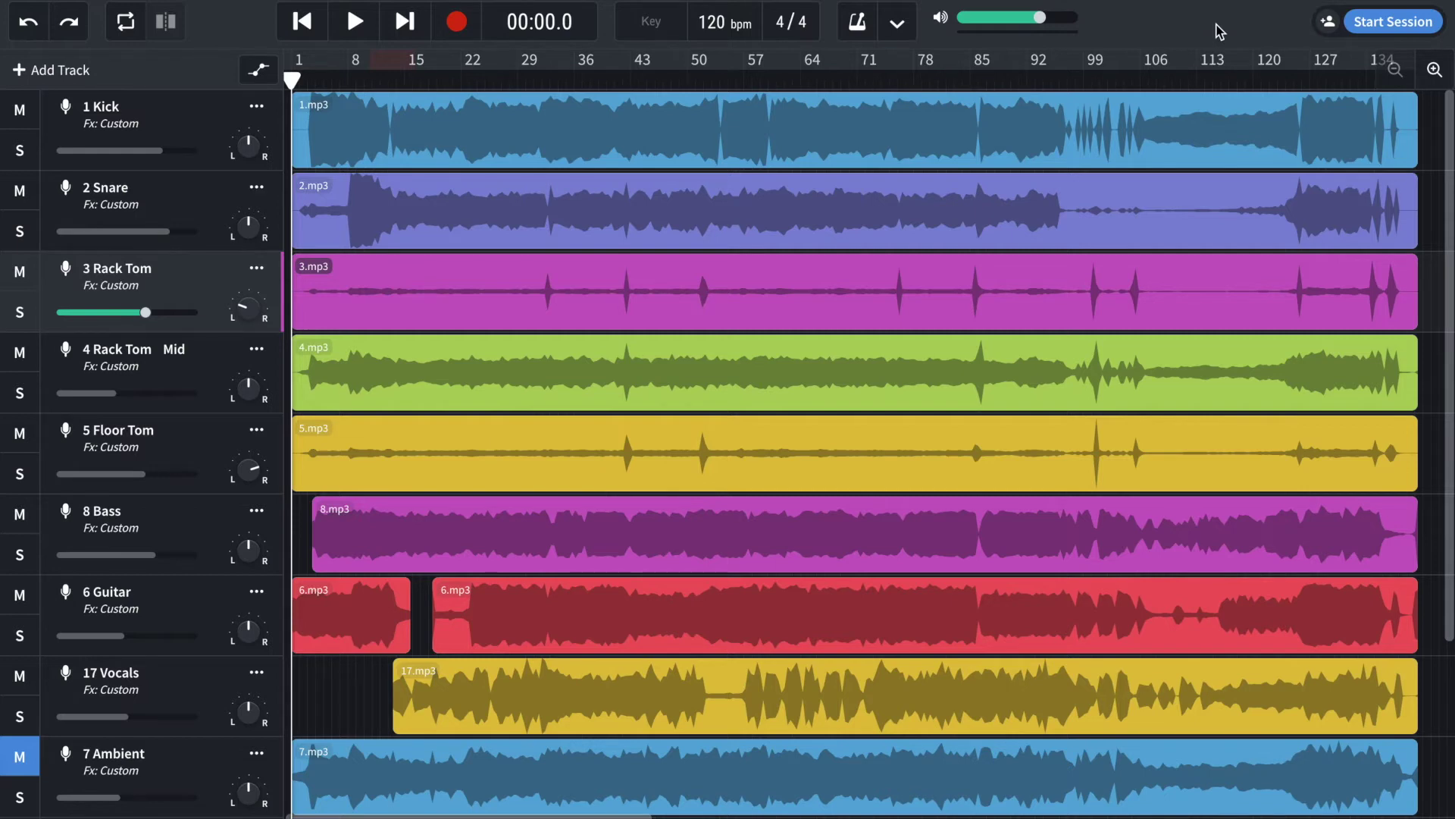
left_click(1393, 24)
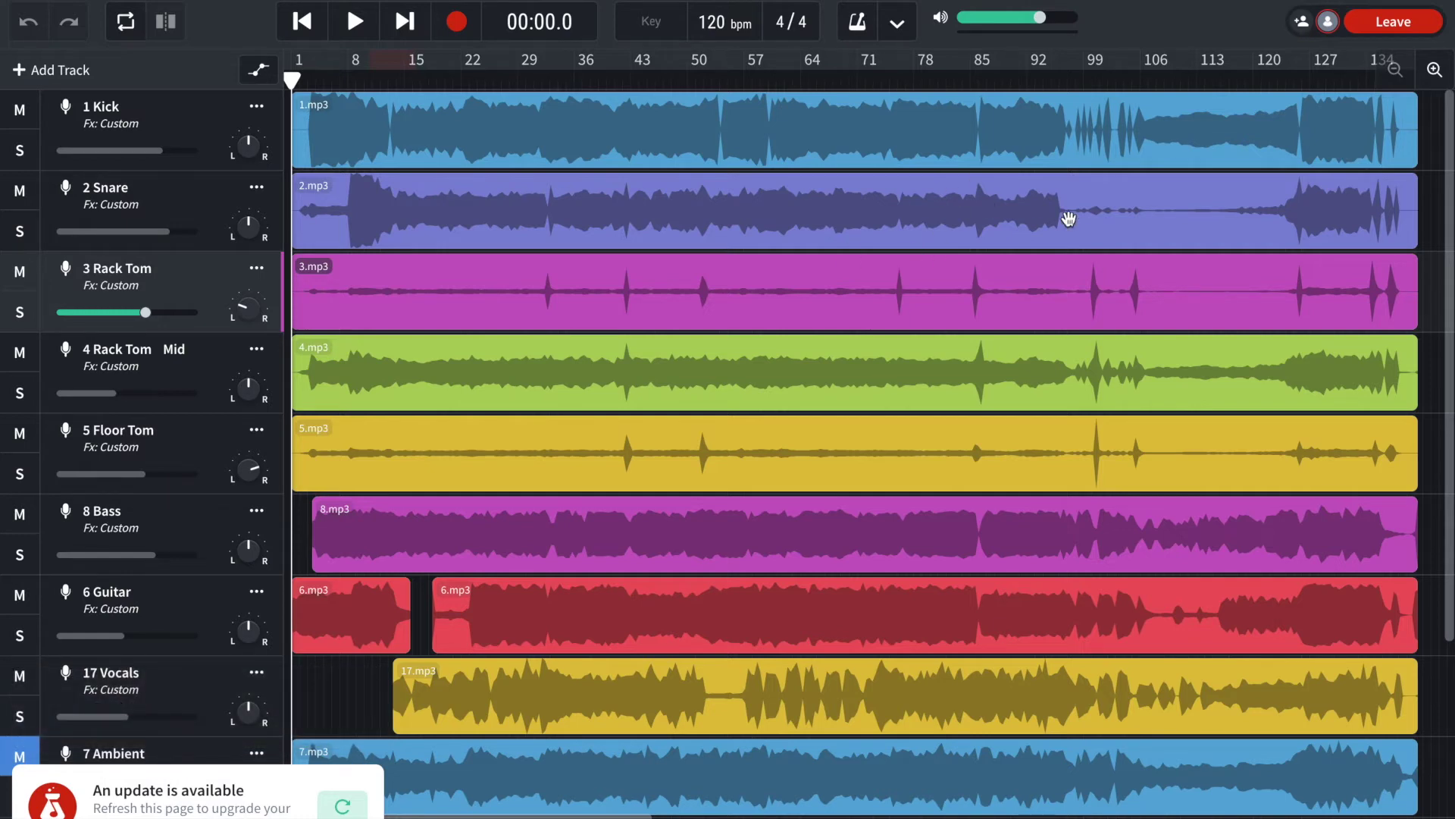
left_click(1404, 28)
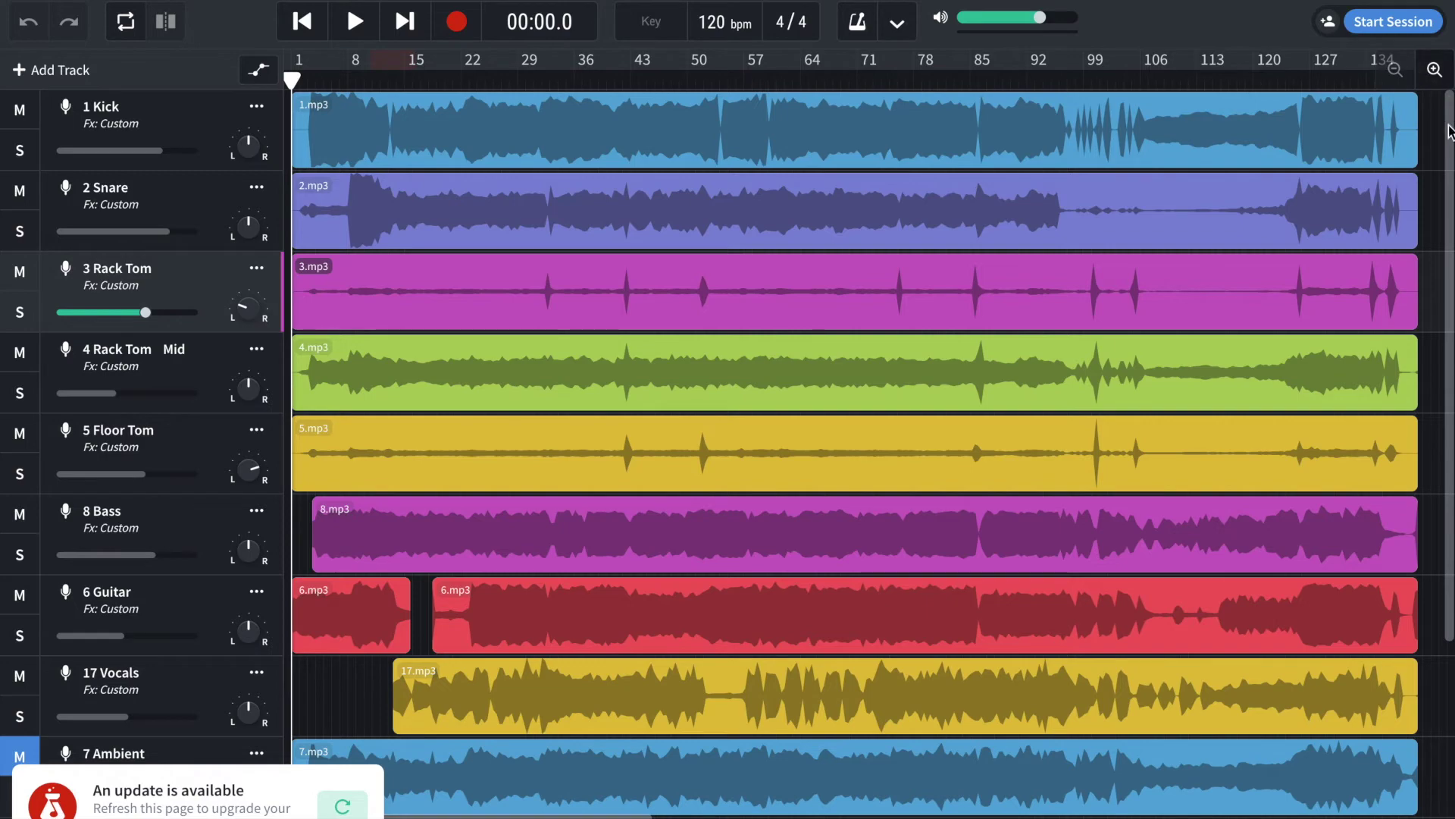
Scroll the track list to the top and dismiss the 'An update is available' notice
mouse_move(1450, 130)
left_mouse_down()
mouse_move(1423, 380)
mouse_move(1435, 136)
left_mouse_up()
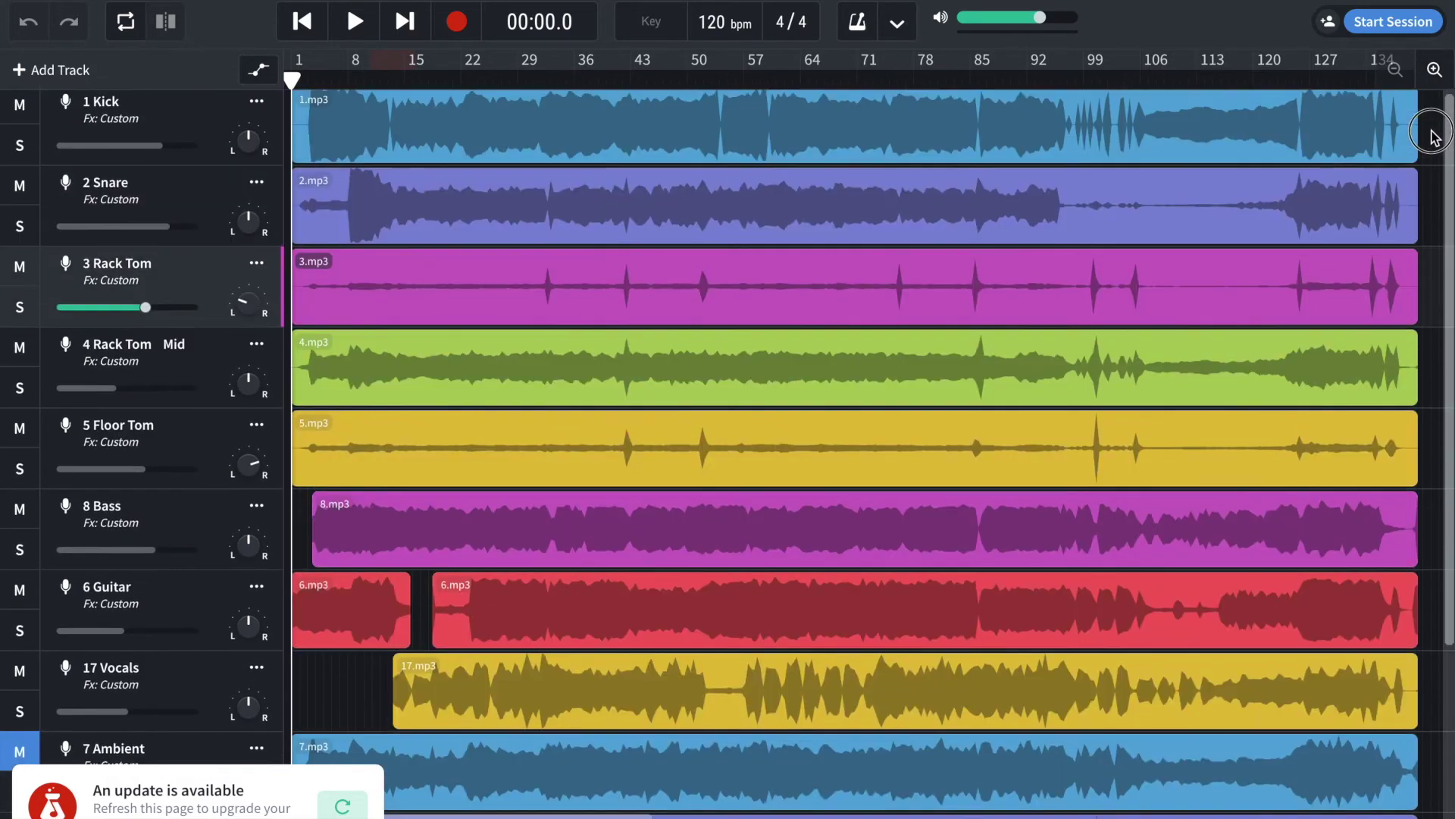
scroll(683, 241, "up", 1)
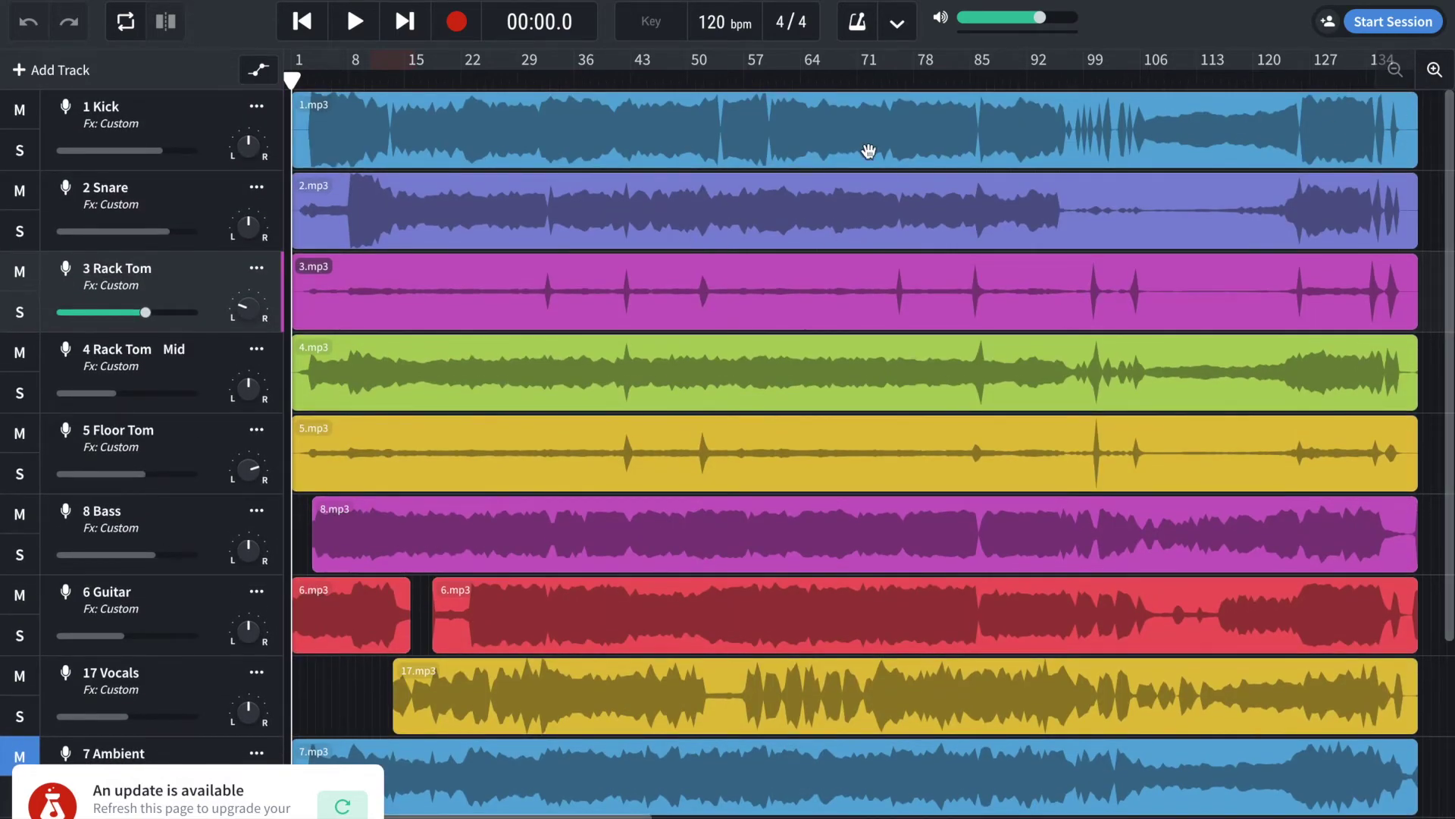
mouse_move(195, 794)
left_click(376, 768)
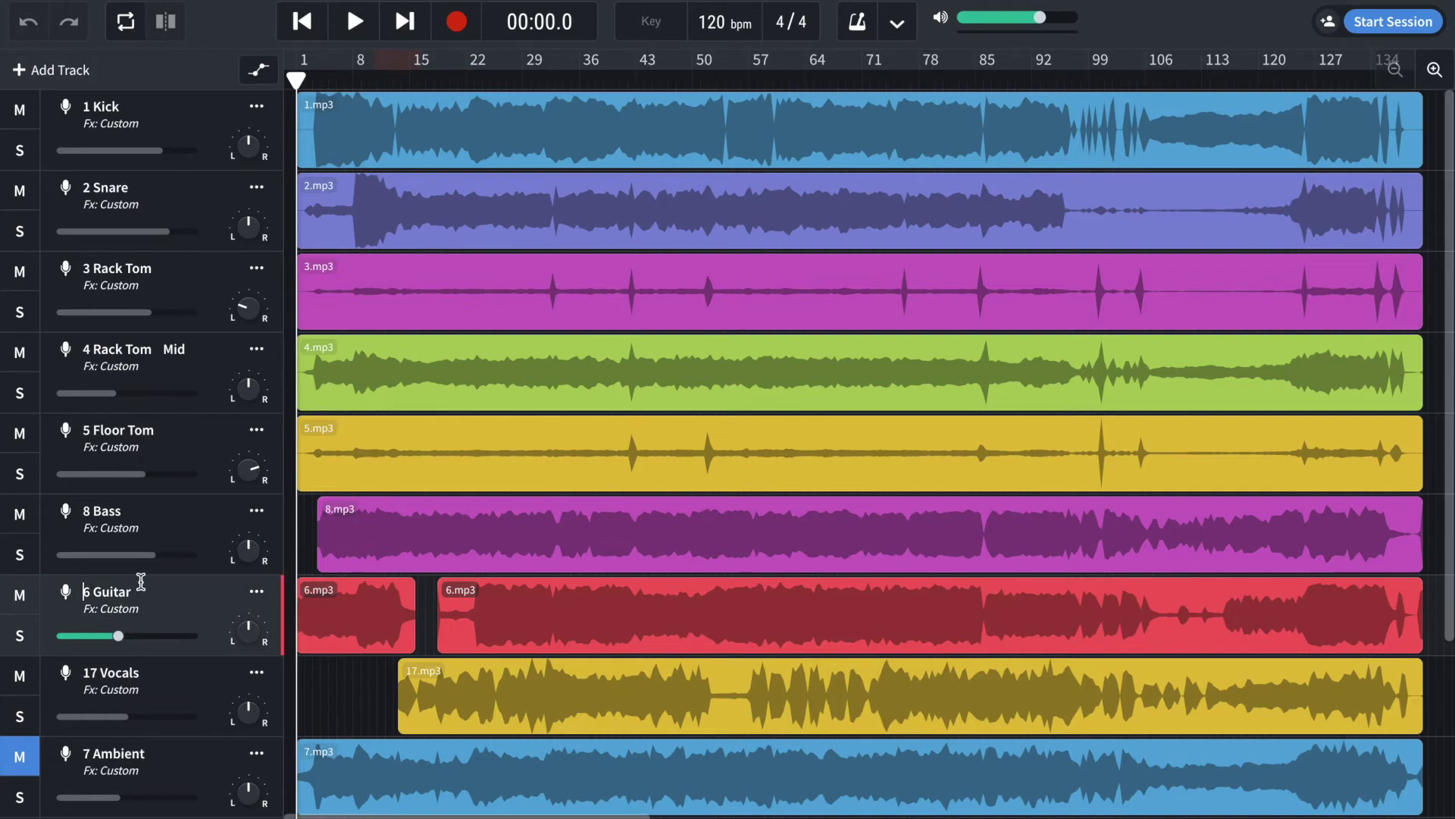
scroll(141, 583, "down", 2)
scroll(143, 586, "down", 1)
scroll(144, 589, "down", 2)
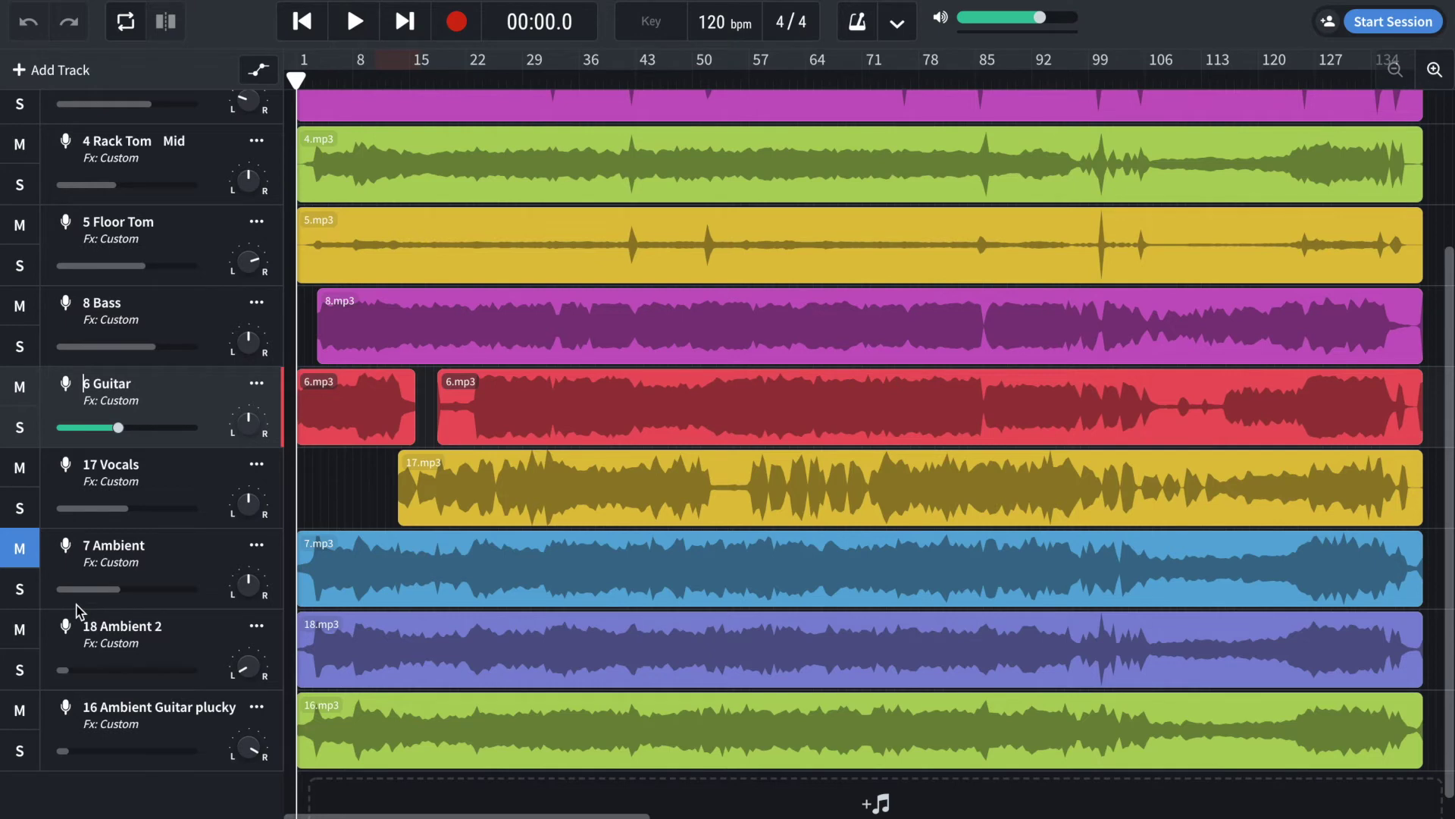
scroll(135, 581, "up", 3)
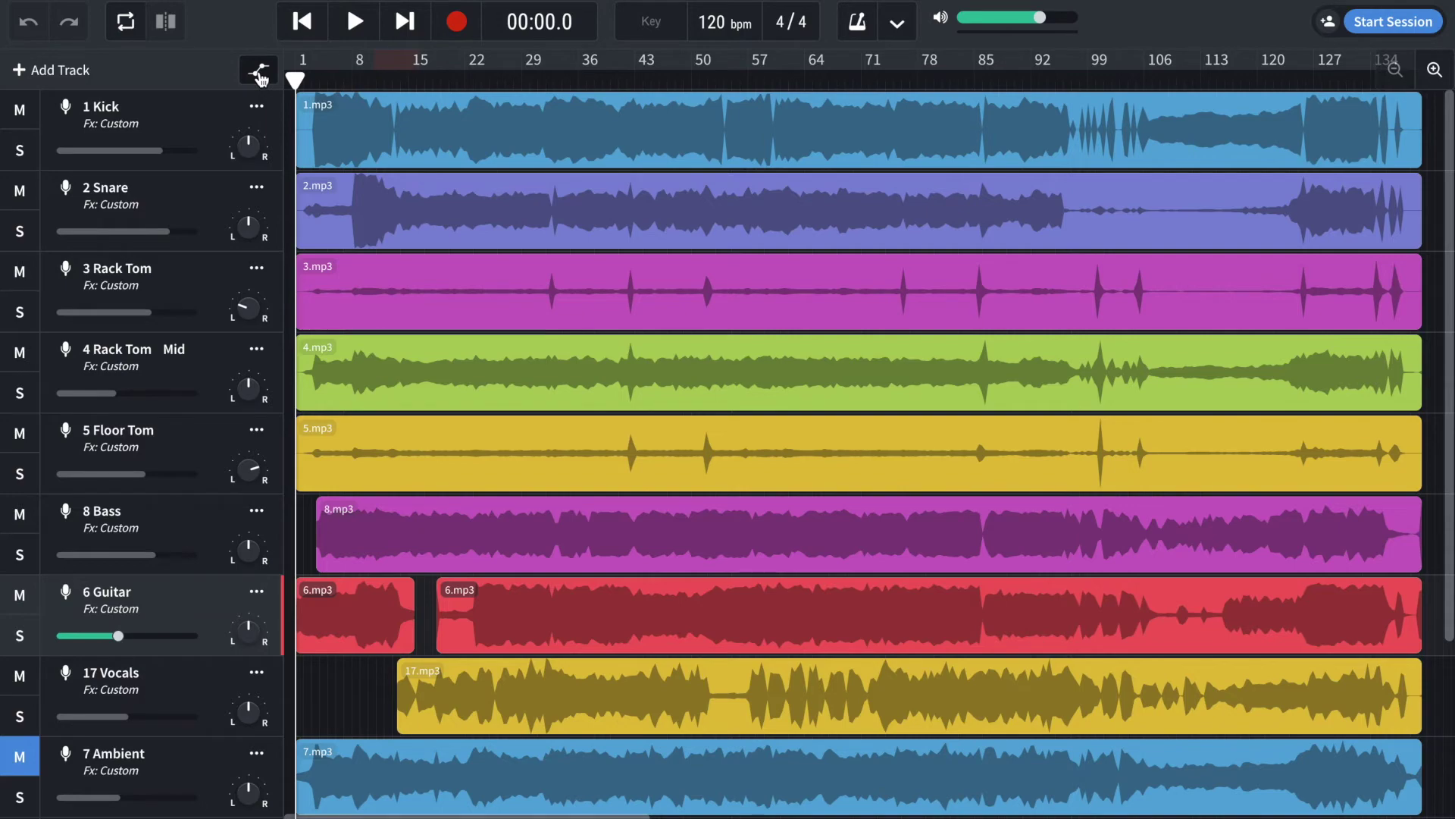
left_click(259, 74)
Scroll through the Ambient automation, set the playhead to bar 29, then hide automation
scroll(566, 263, "down", 3)
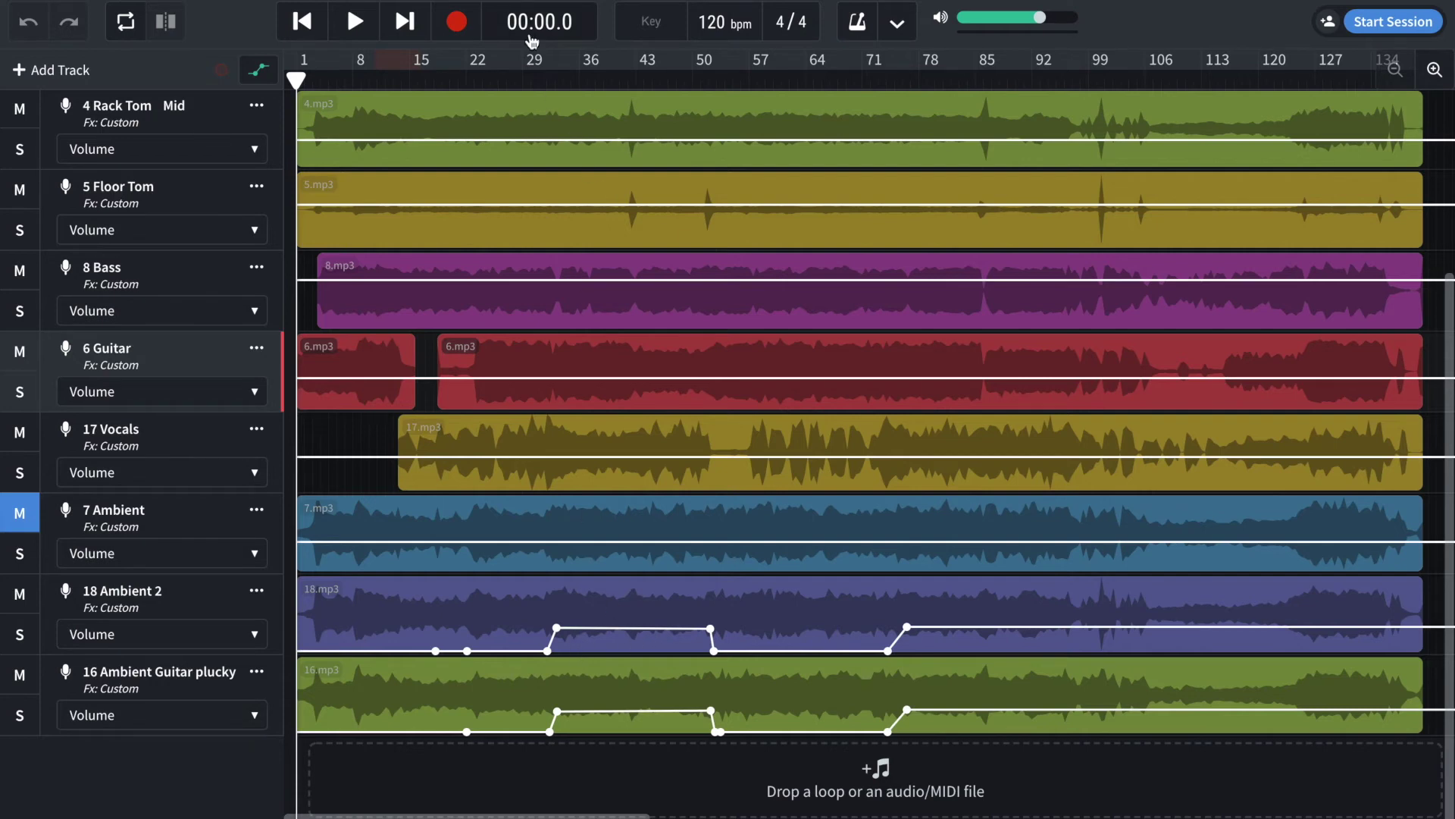
left_click(533, 79)
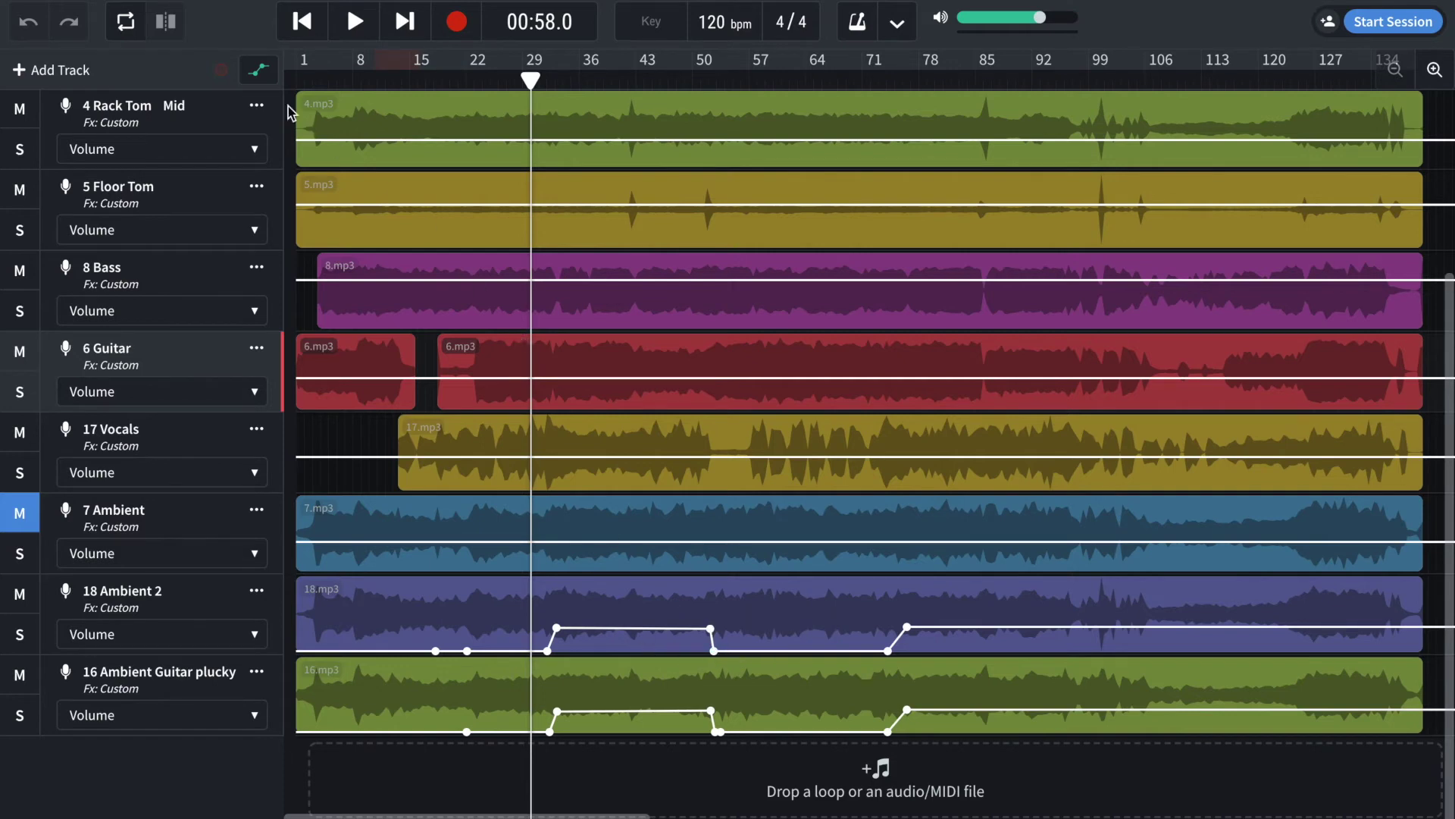
left_click(258, 71)
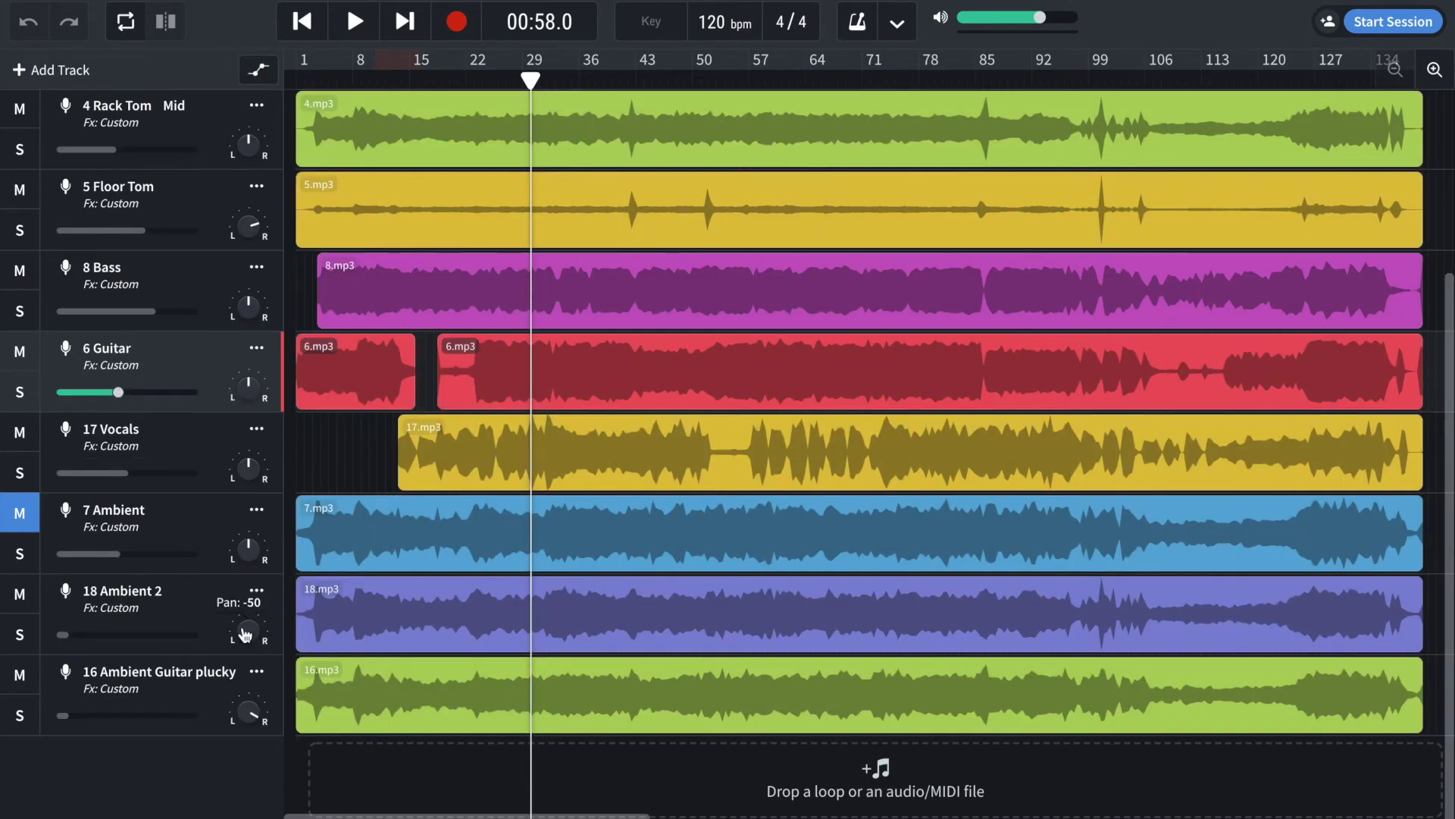
mouse_move(249, 715)
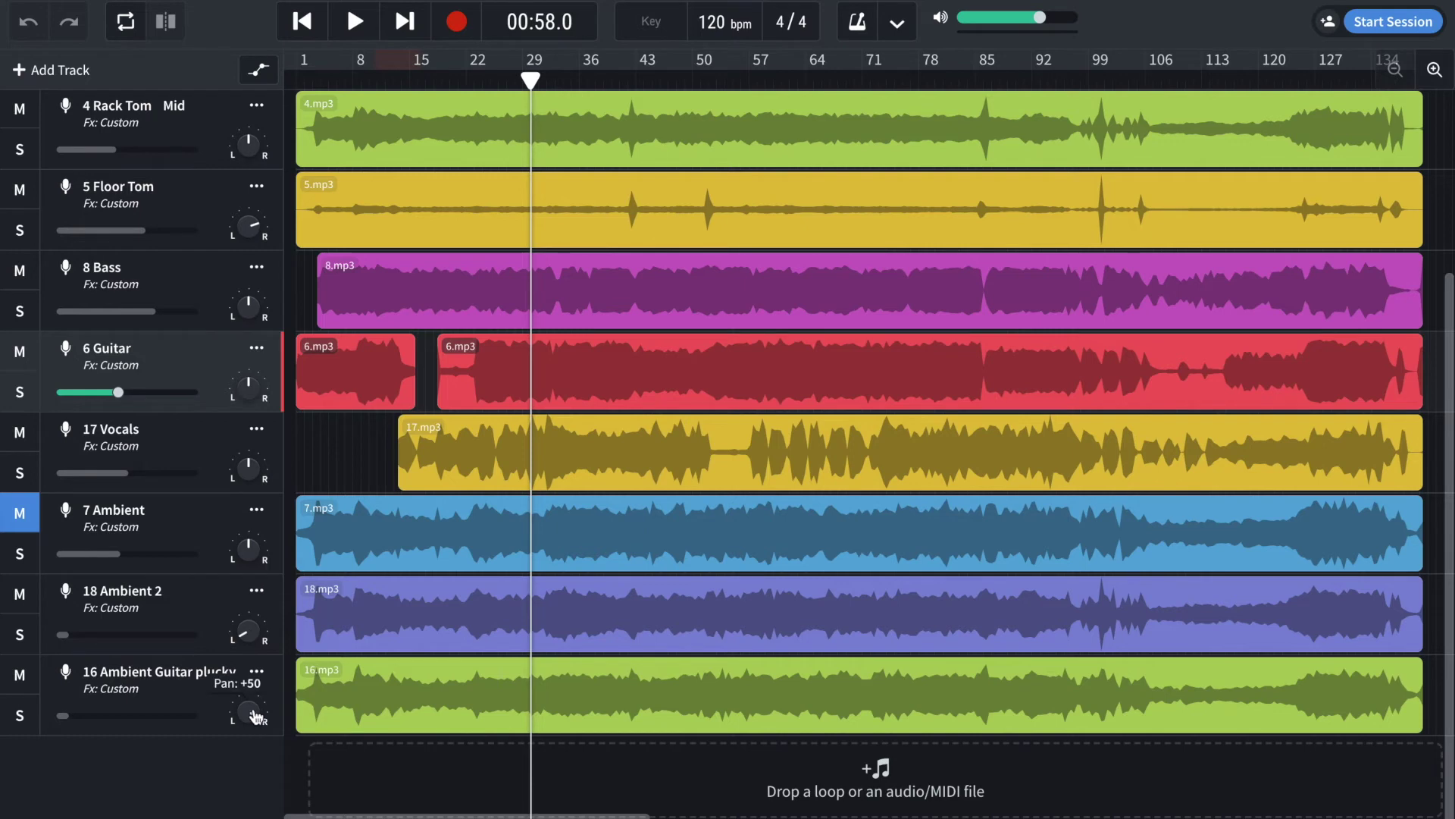
Scroll to the top and open the 1 Kick track's '...' options menu
scroll(255, 715, "up", 1)
scroll(243, 531, "up", 2)
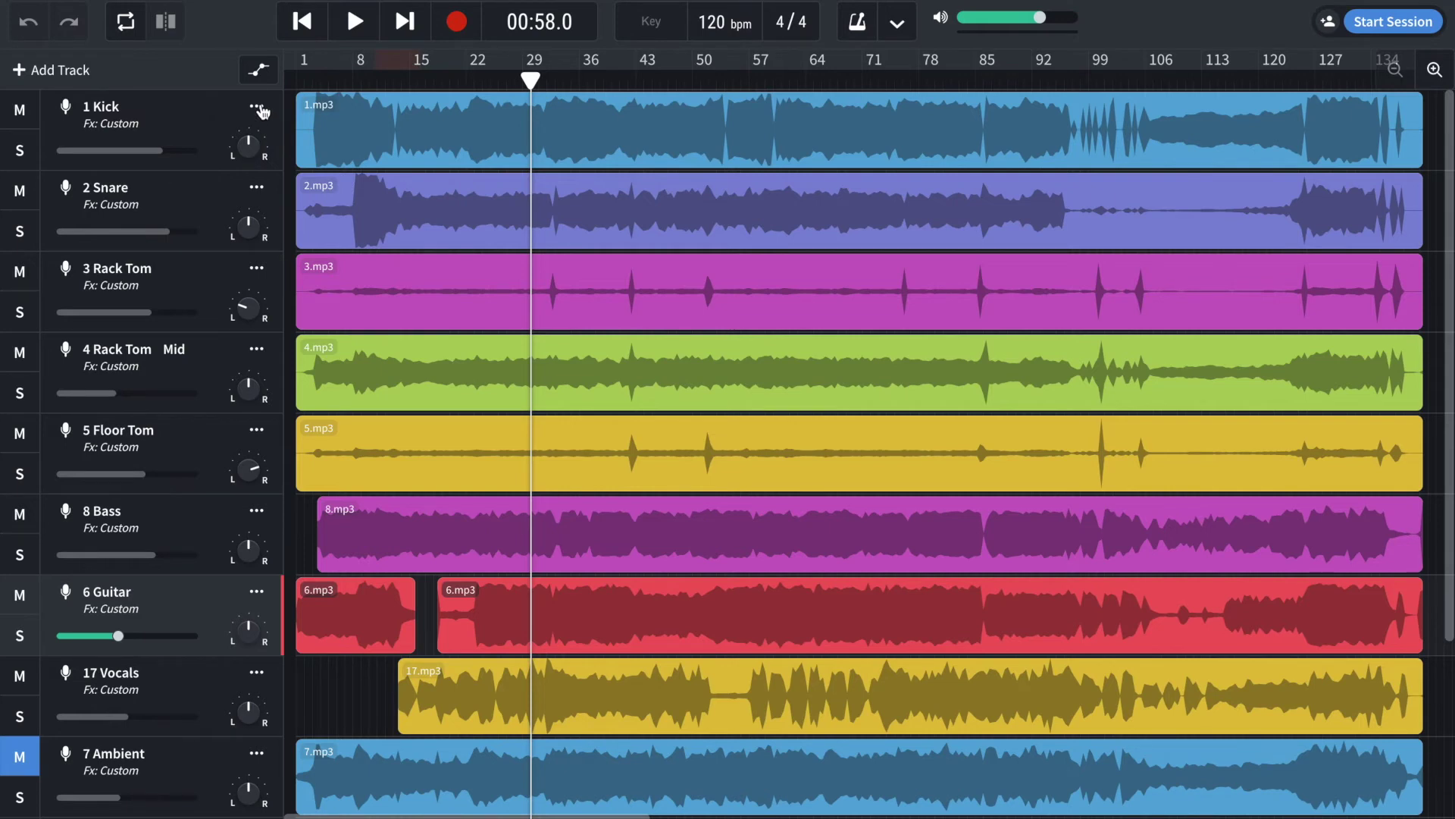
left_click(258, 110)
left_click(260, 114)
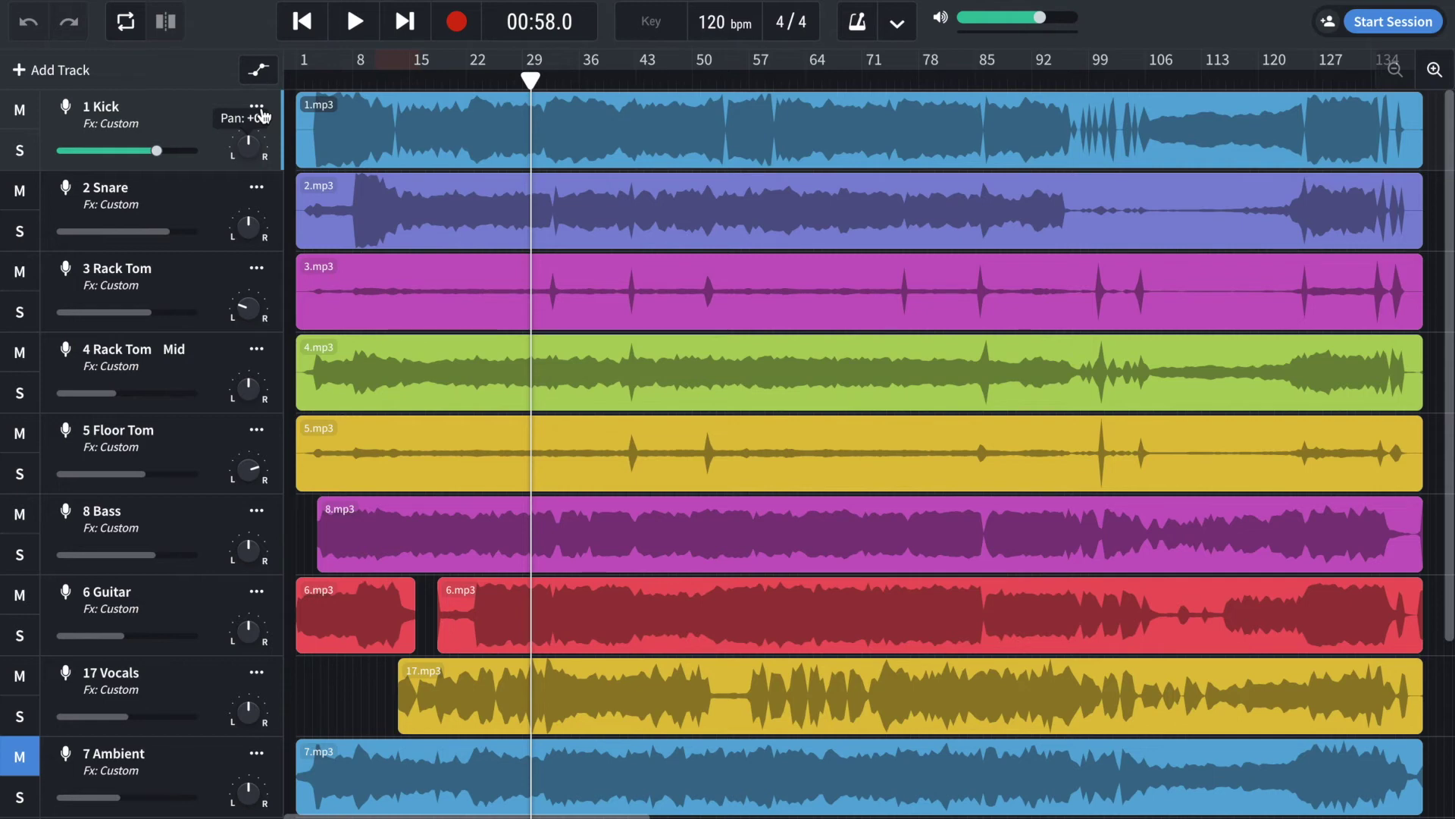
left_click(258, 110)
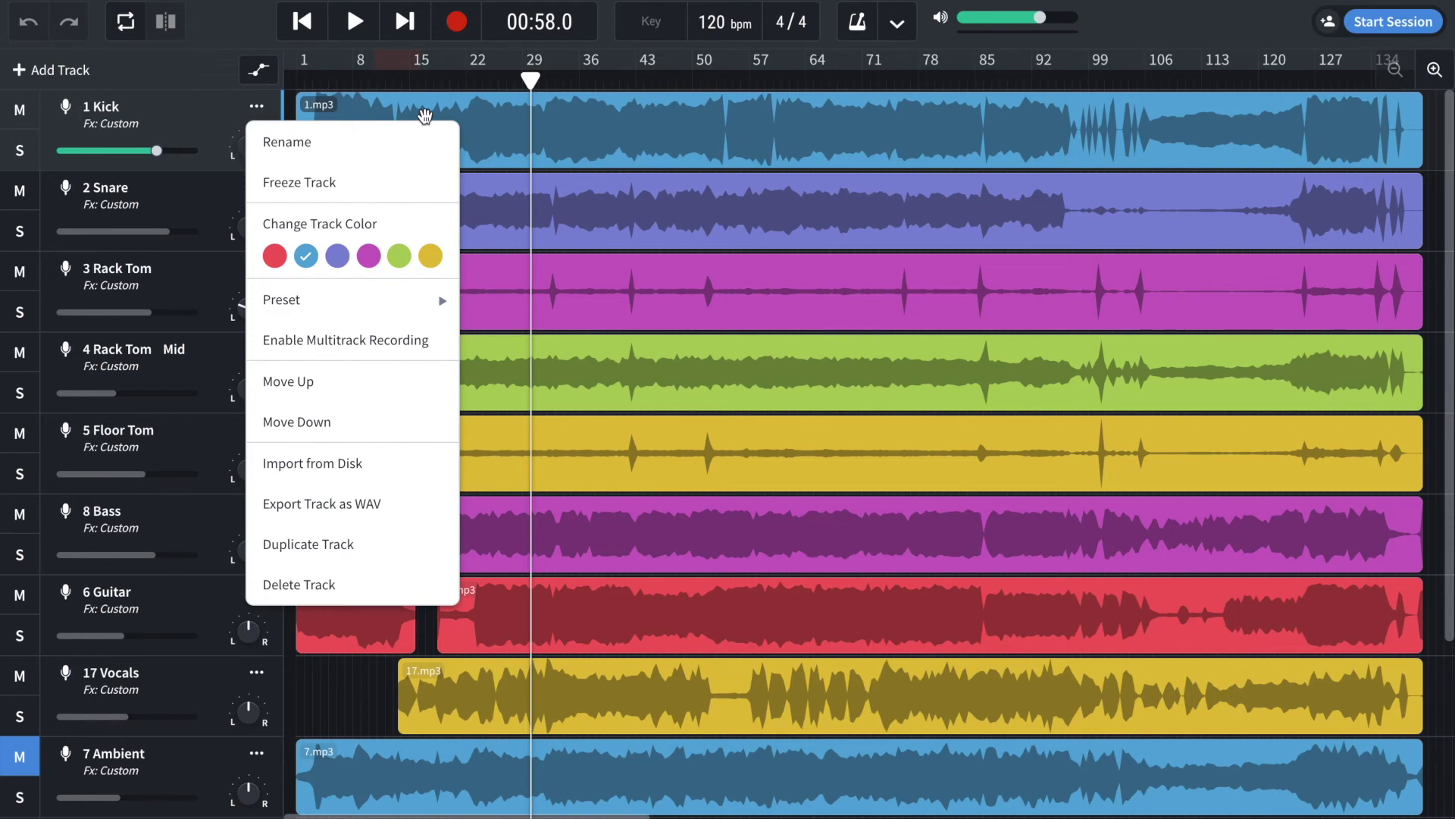
left_click(256, 110)
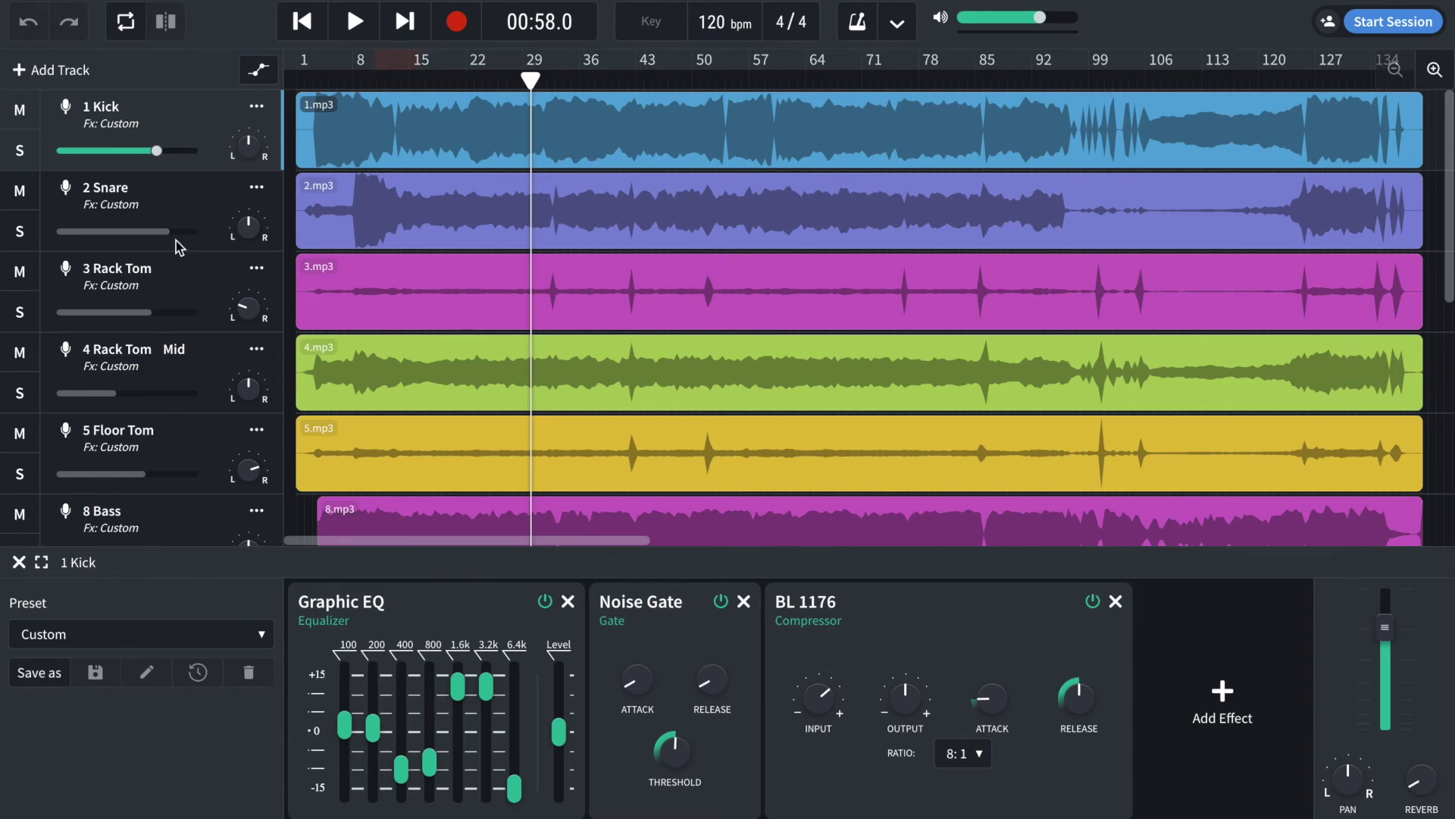
Show the 2 Snare effects chain, then 3 Rack Tom's single Noise Gate
left_click(173, 205)
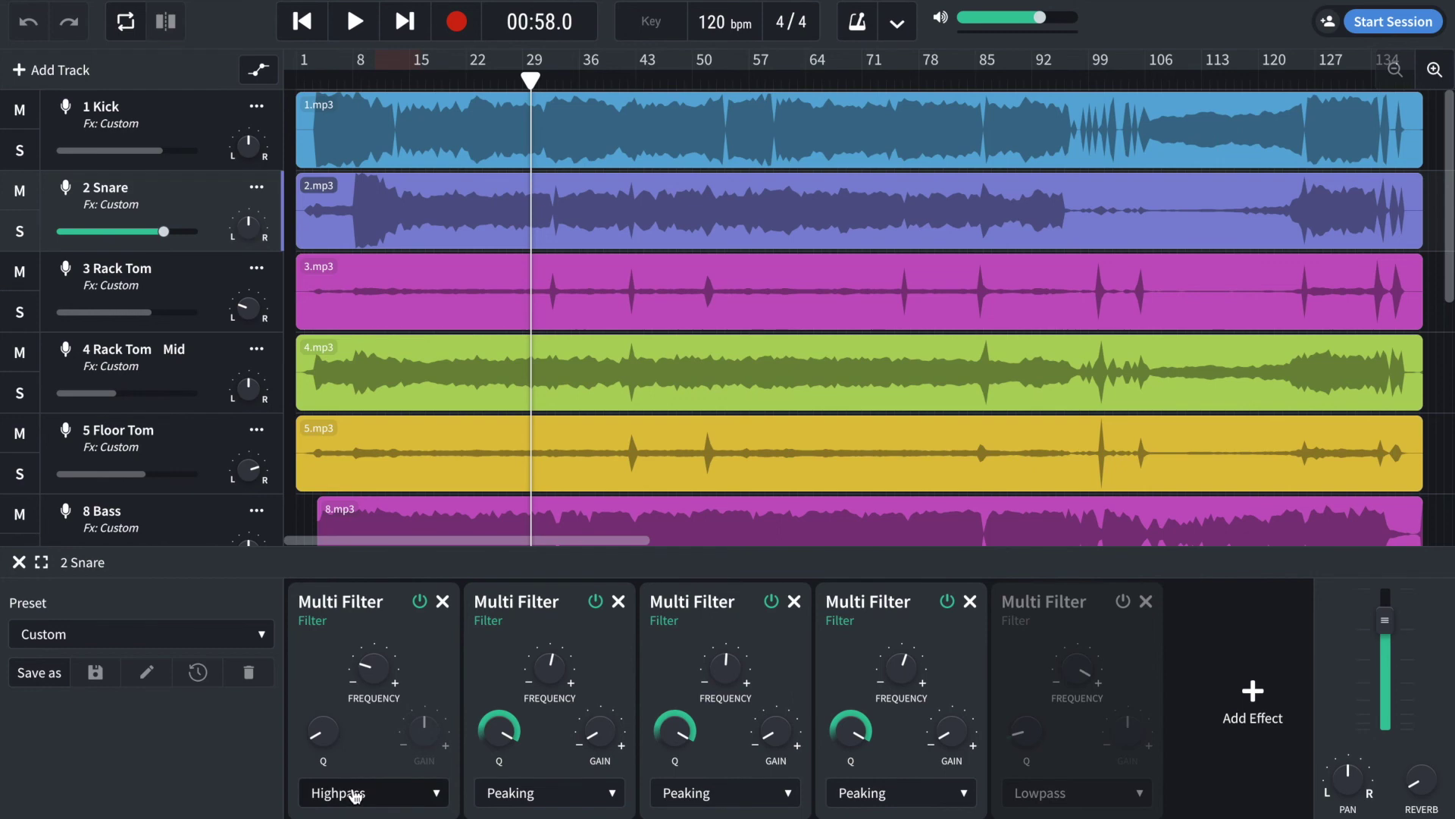
left_click(207, 258)
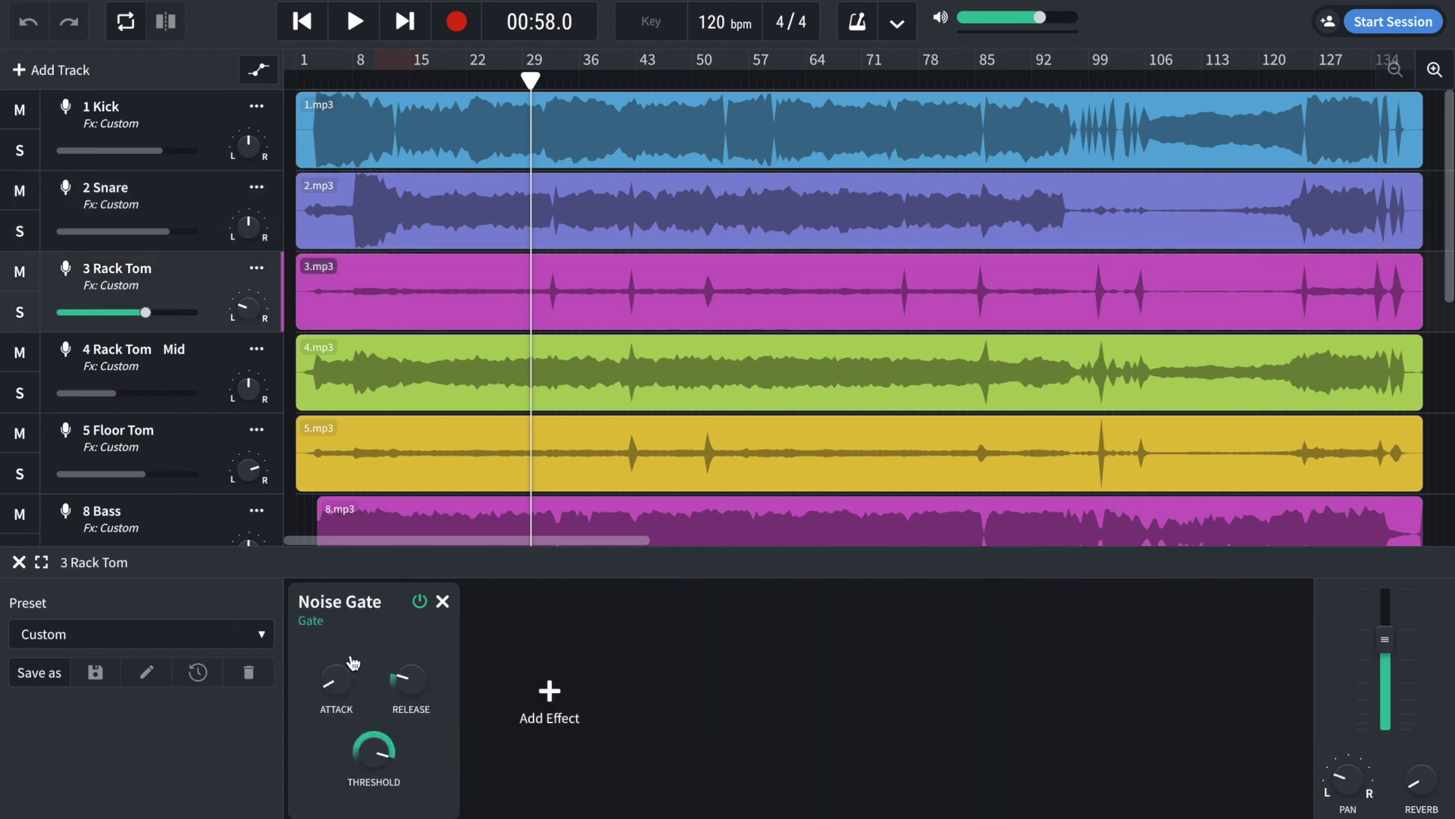
Show 4 Rack Tom Mid's effects, checking compressor ratio choices, then 5 Floor Tom's chain
left_click(195, 354)
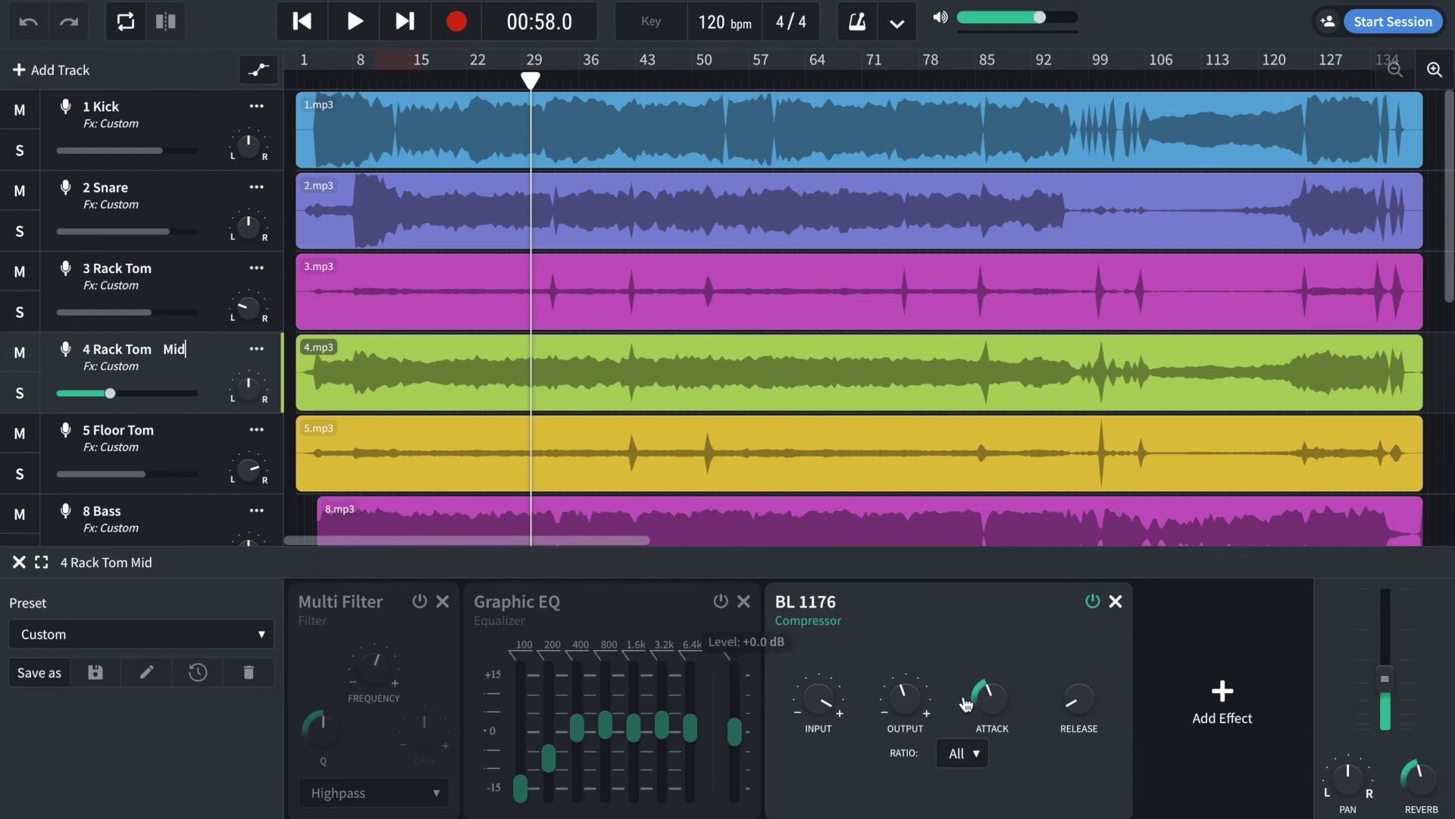
scroll(195, 332, "down", 1)
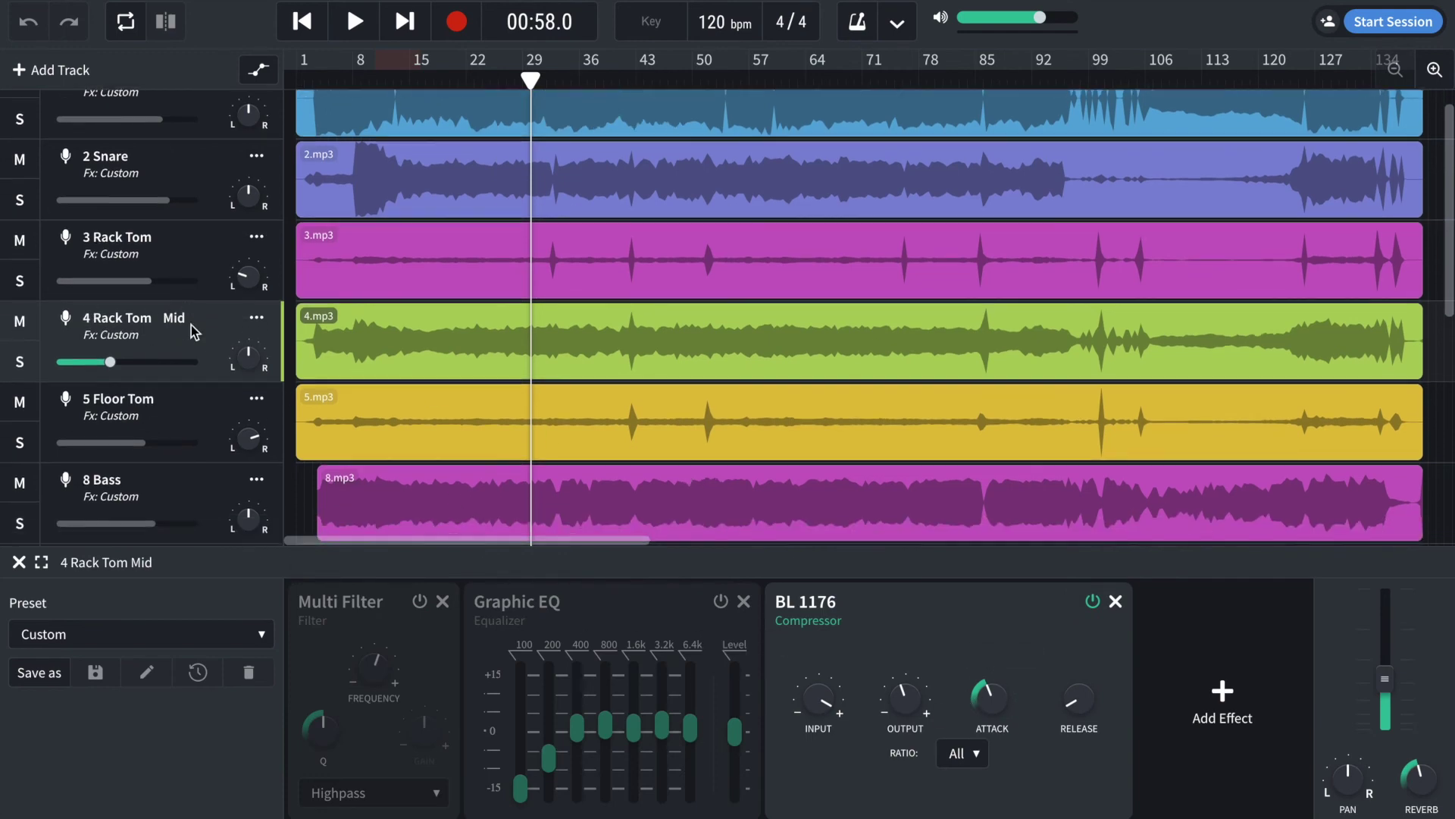
left_click(959, 755)
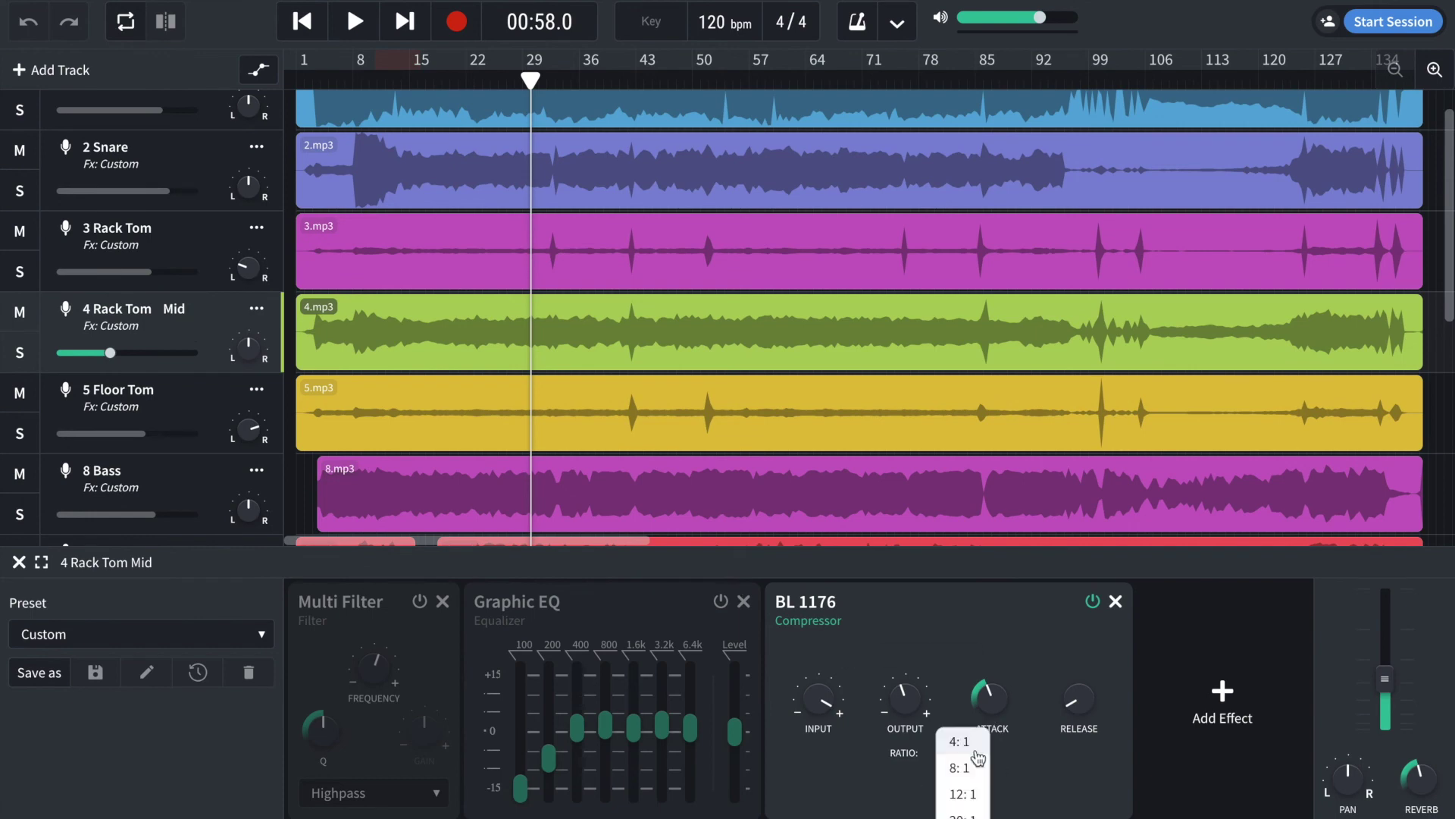
left_click(1049, 639)
left_click(179, 391)
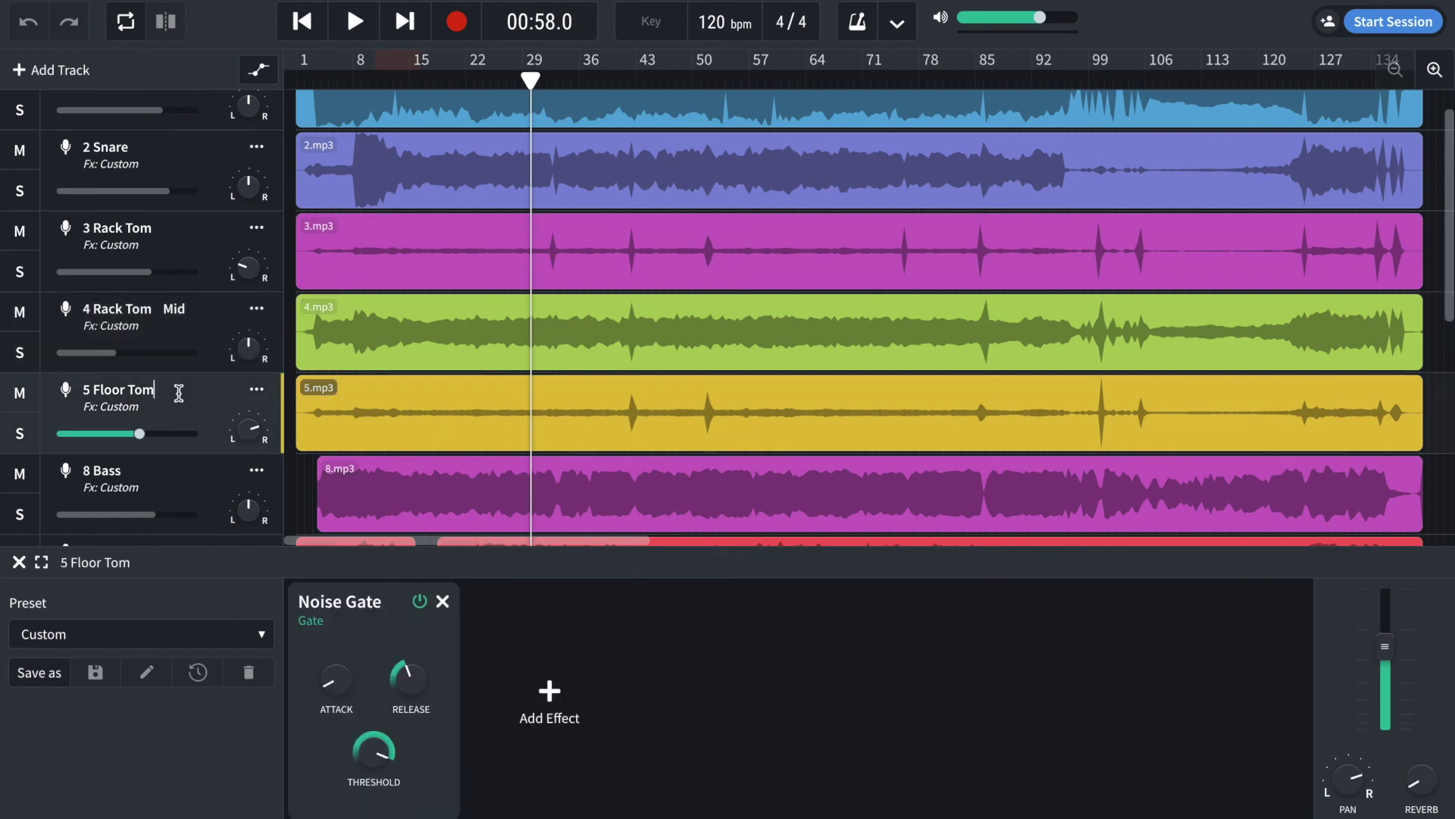
scroll(179, 394, "down", 2)
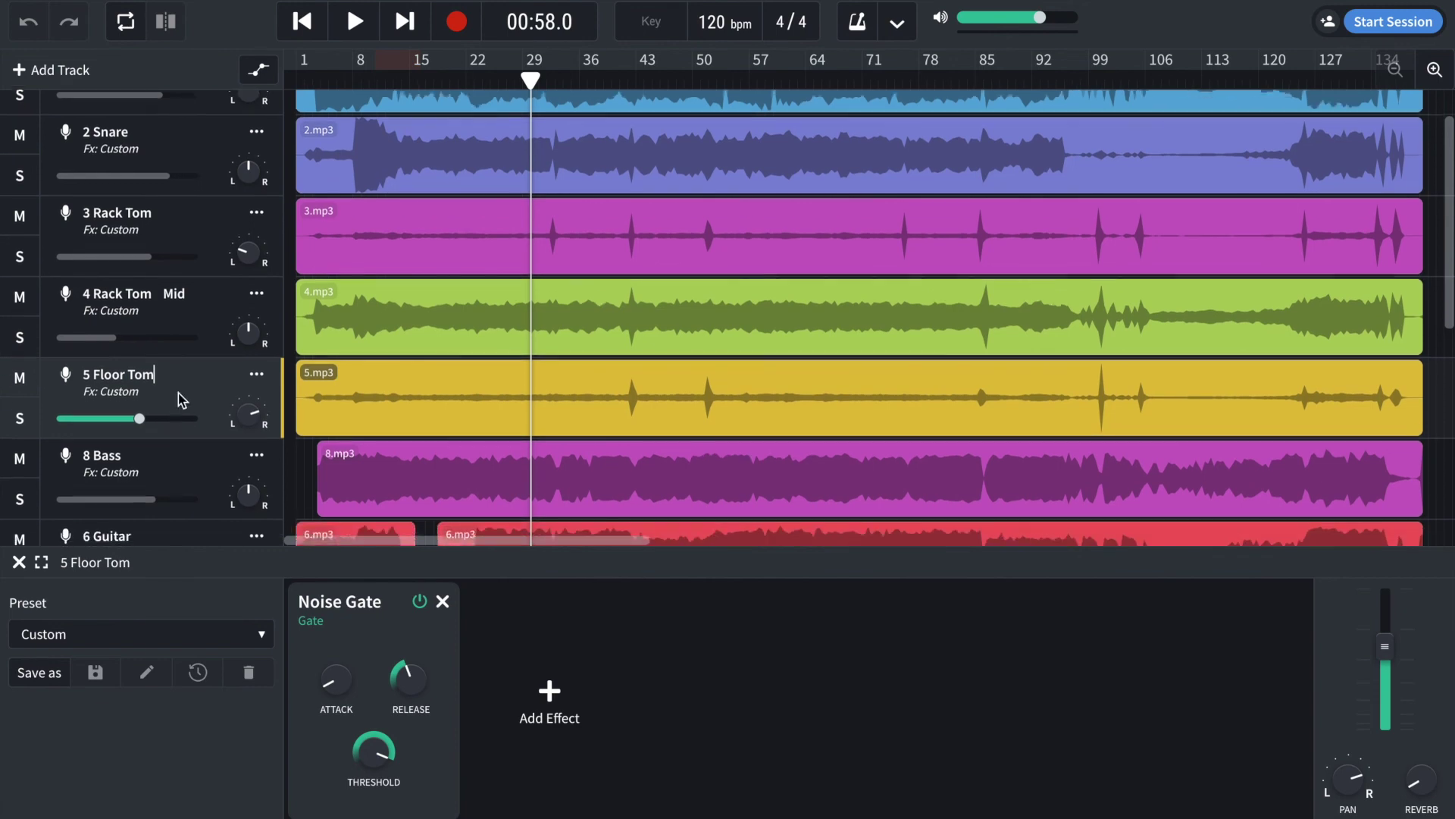
Show the 8 Bass effects, scrolling sideways to see Multi Amp Pro and Multi Cab Pro
left_click(178, 410)
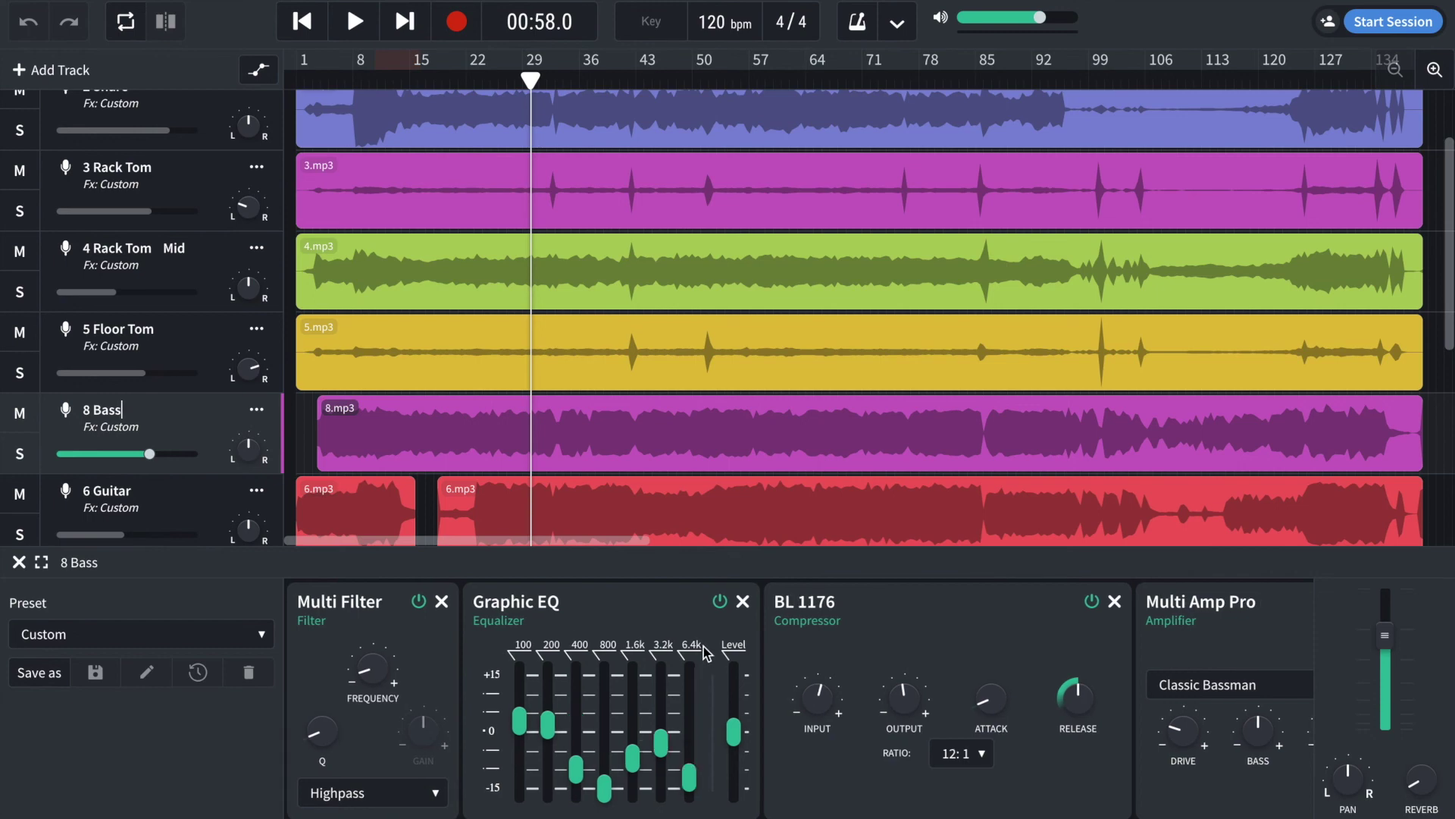
scroll(706, 651, "right", 3)
scroll(705, 648, "right", 3)
scroll(667, 641, "right", 5)
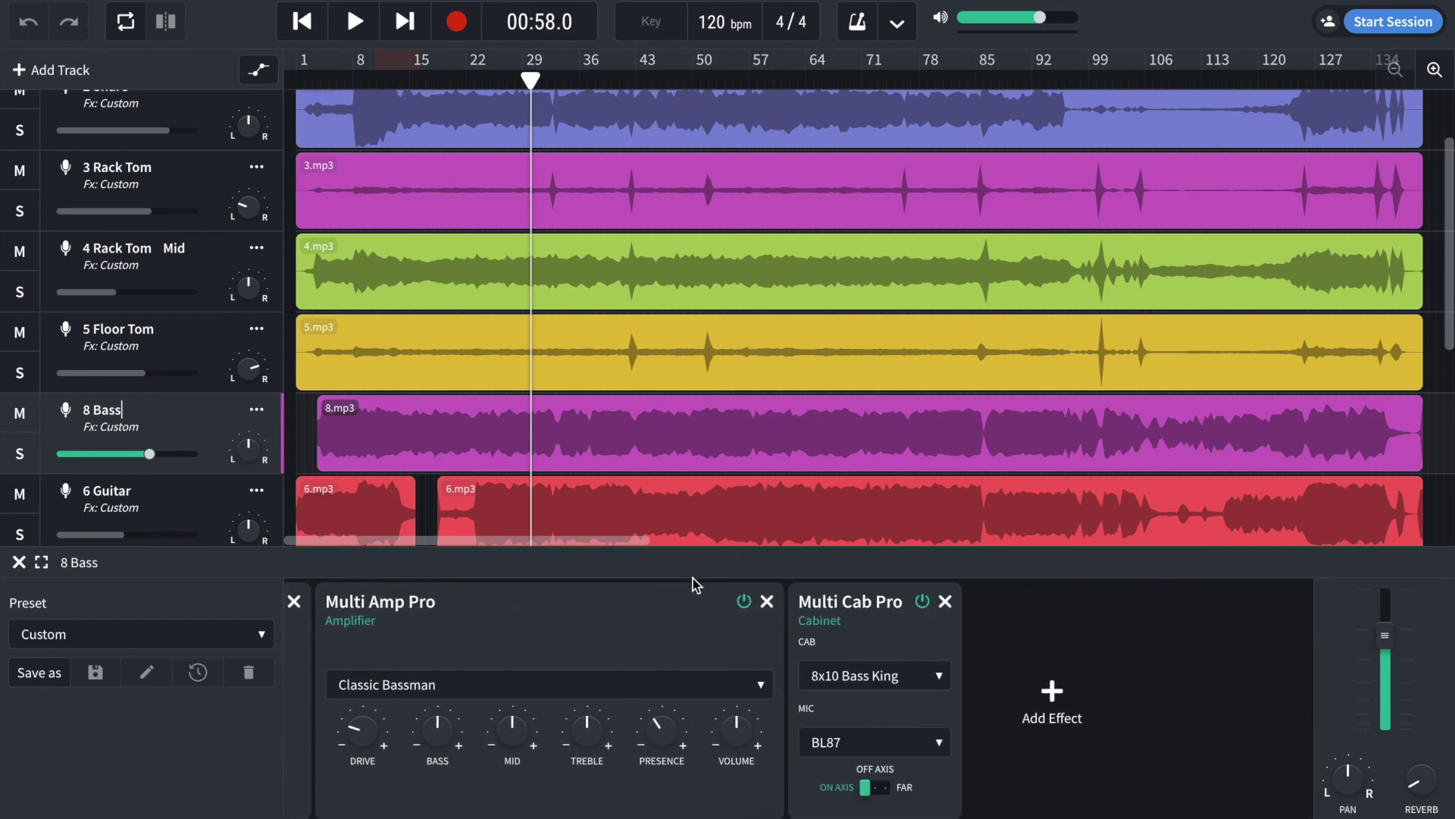
scroll(698, 652, "left", 2)
scroll(697, 662, "left", 5)
scroll(151, 425, "down", 2)
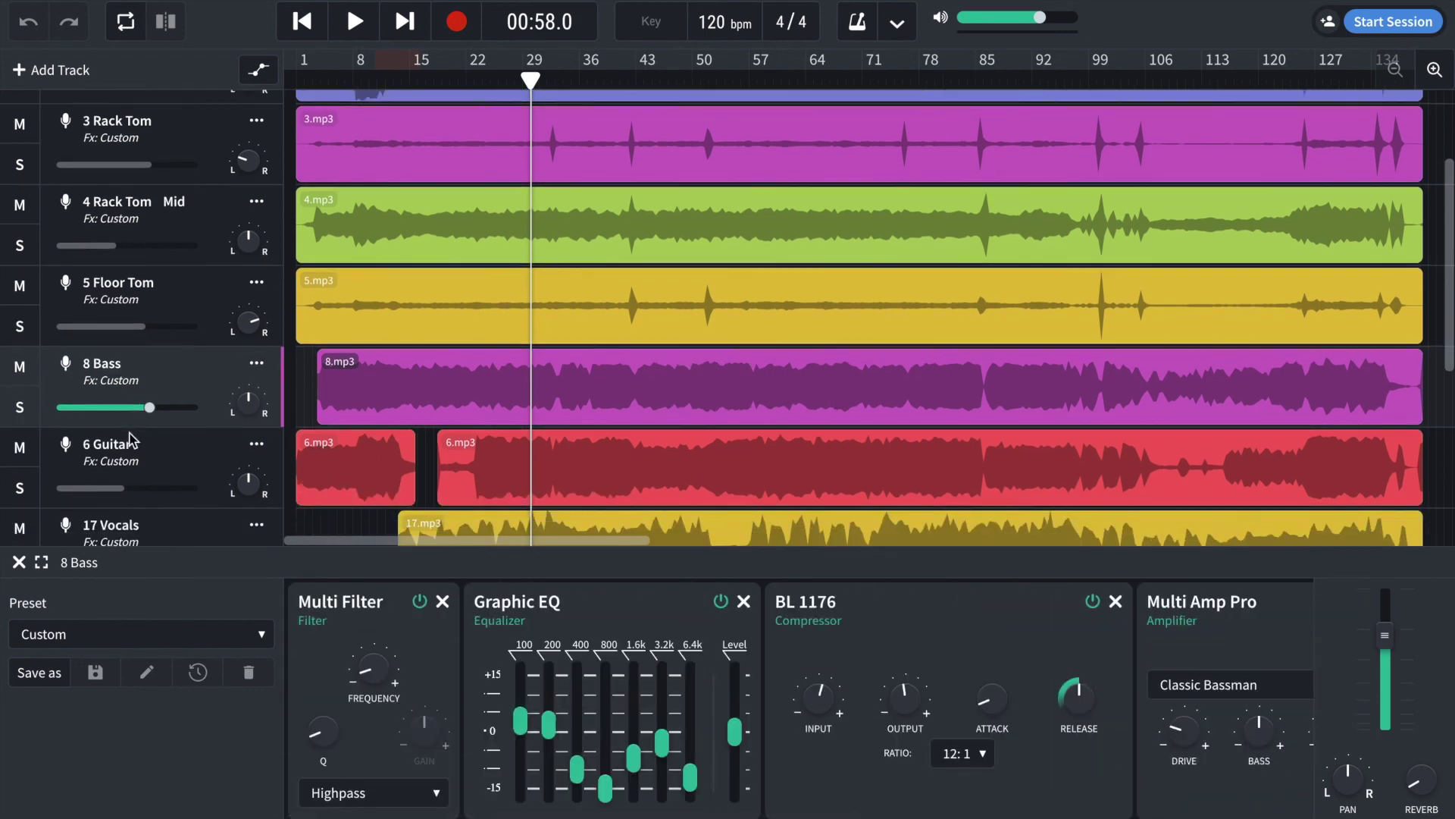
Show the 6 Guitar effects, then browse the full 17 Vocals chain sideways
left_click(205, 377)
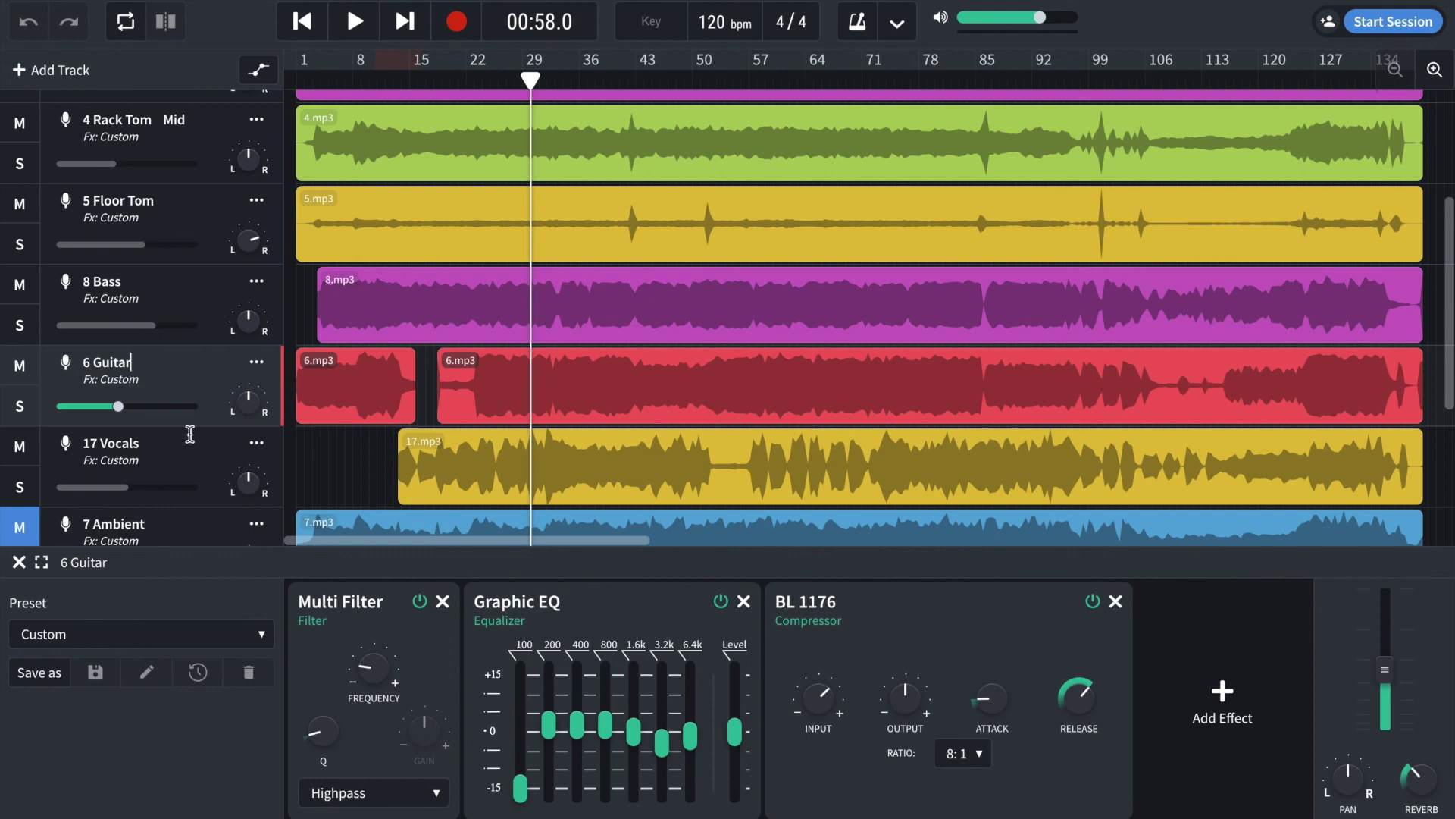
mouse_move(1414, 782)
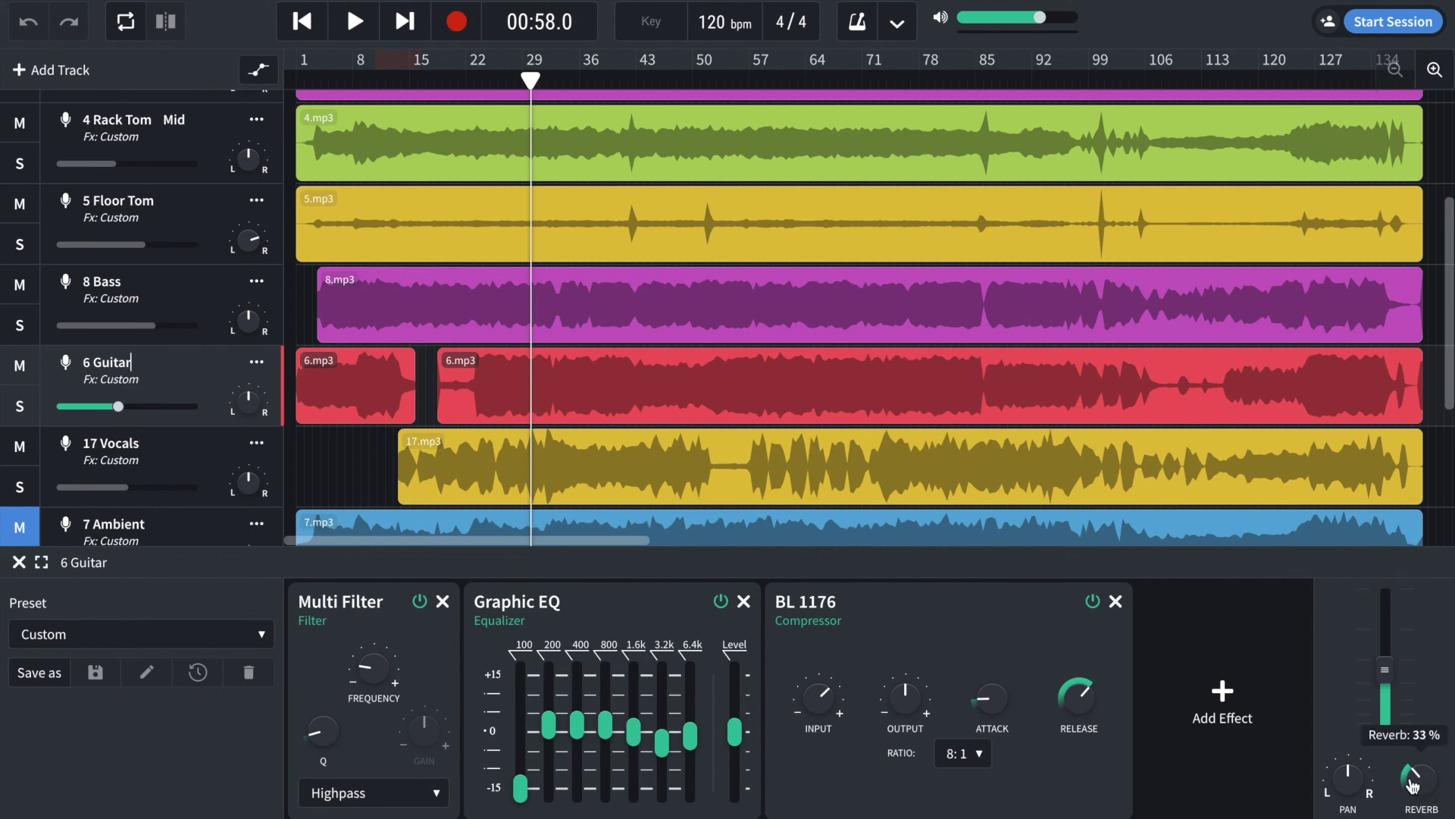
left_click(190, 461)
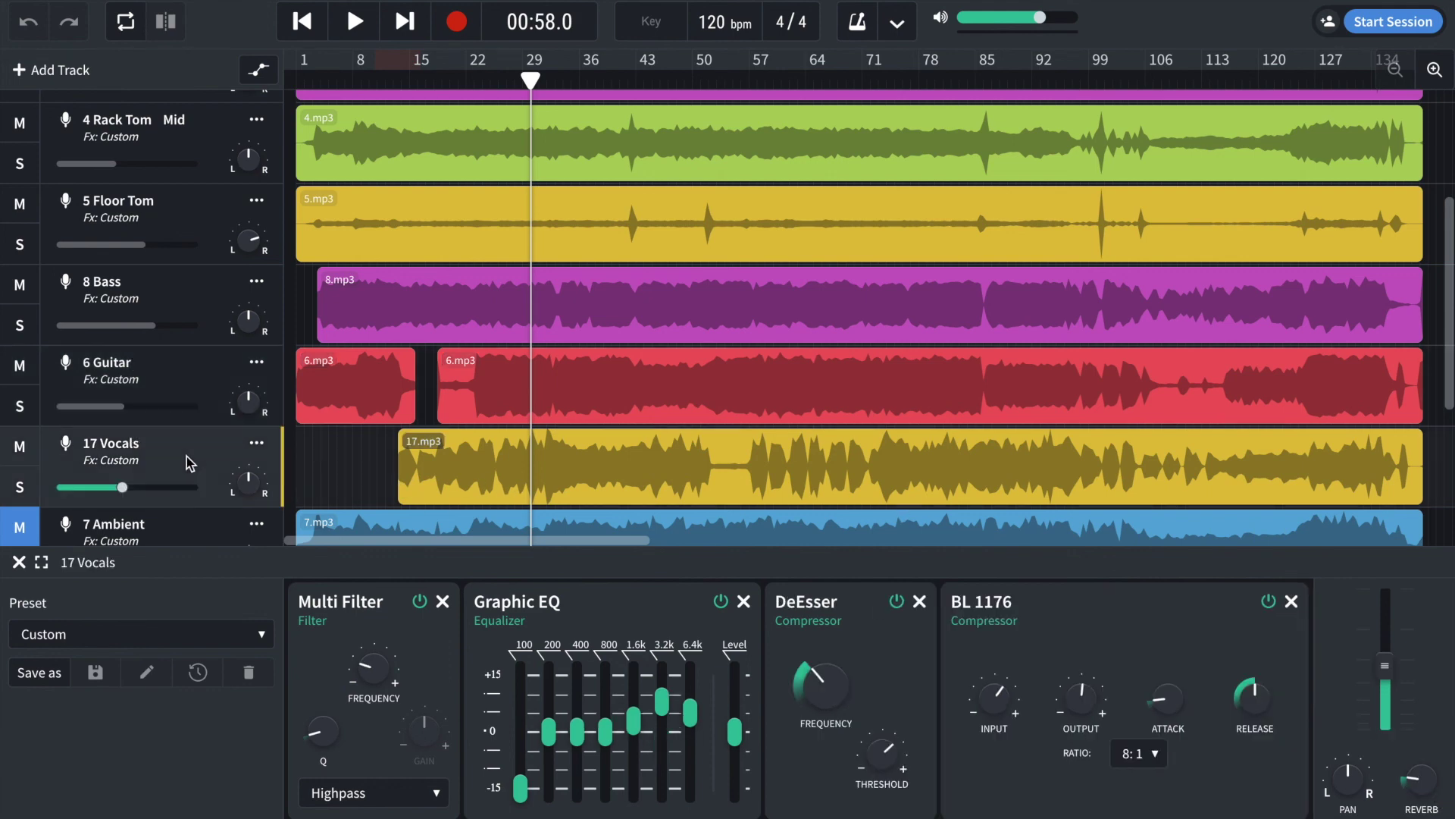
scroll(545, 440, "down", 3)
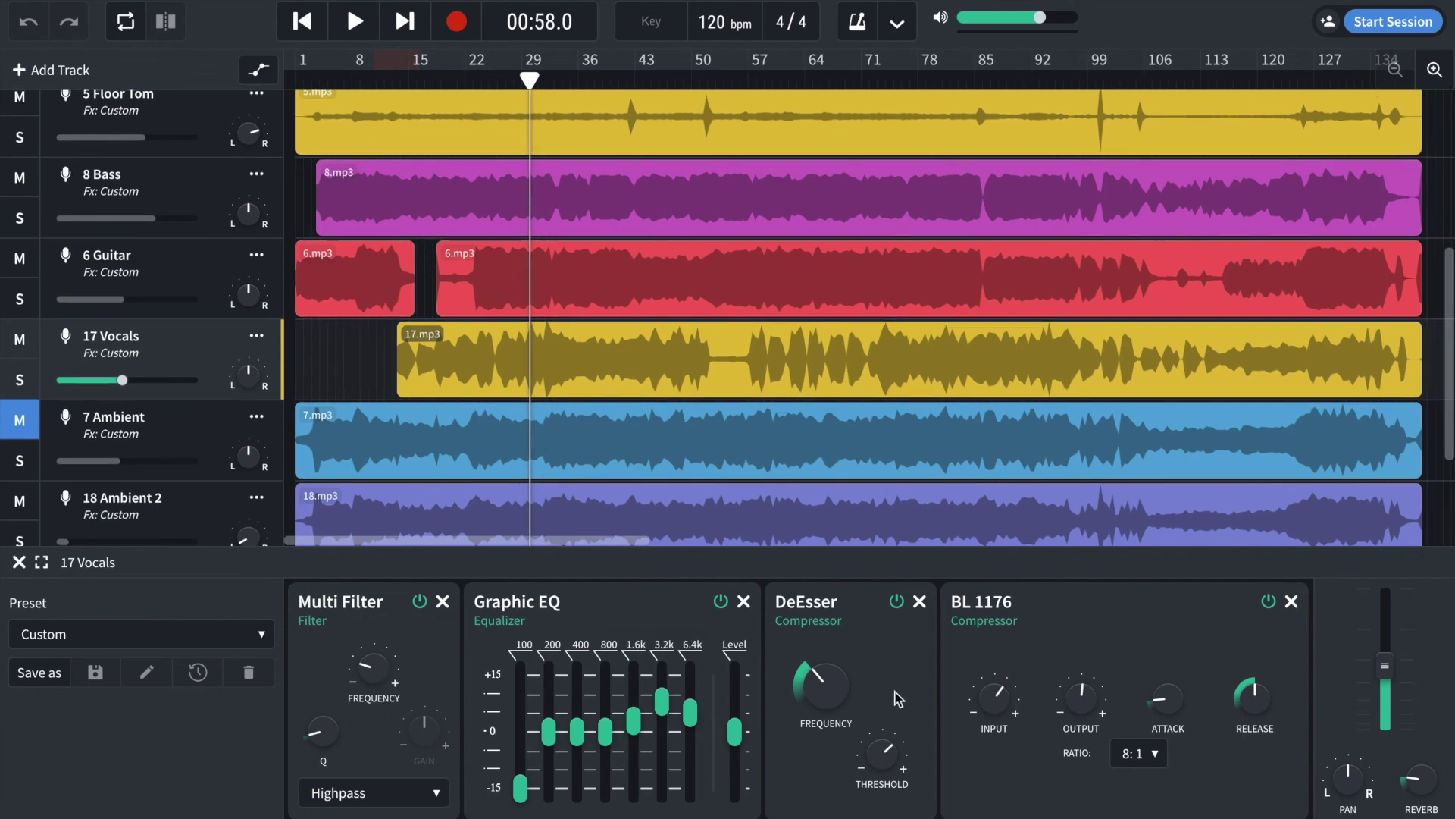
scroll(875, 697, "right", 2)
scroll(875, 697, "right", 4)
scroll(872, 693, "right", 5)
scroll(849, 696, "right", 1)
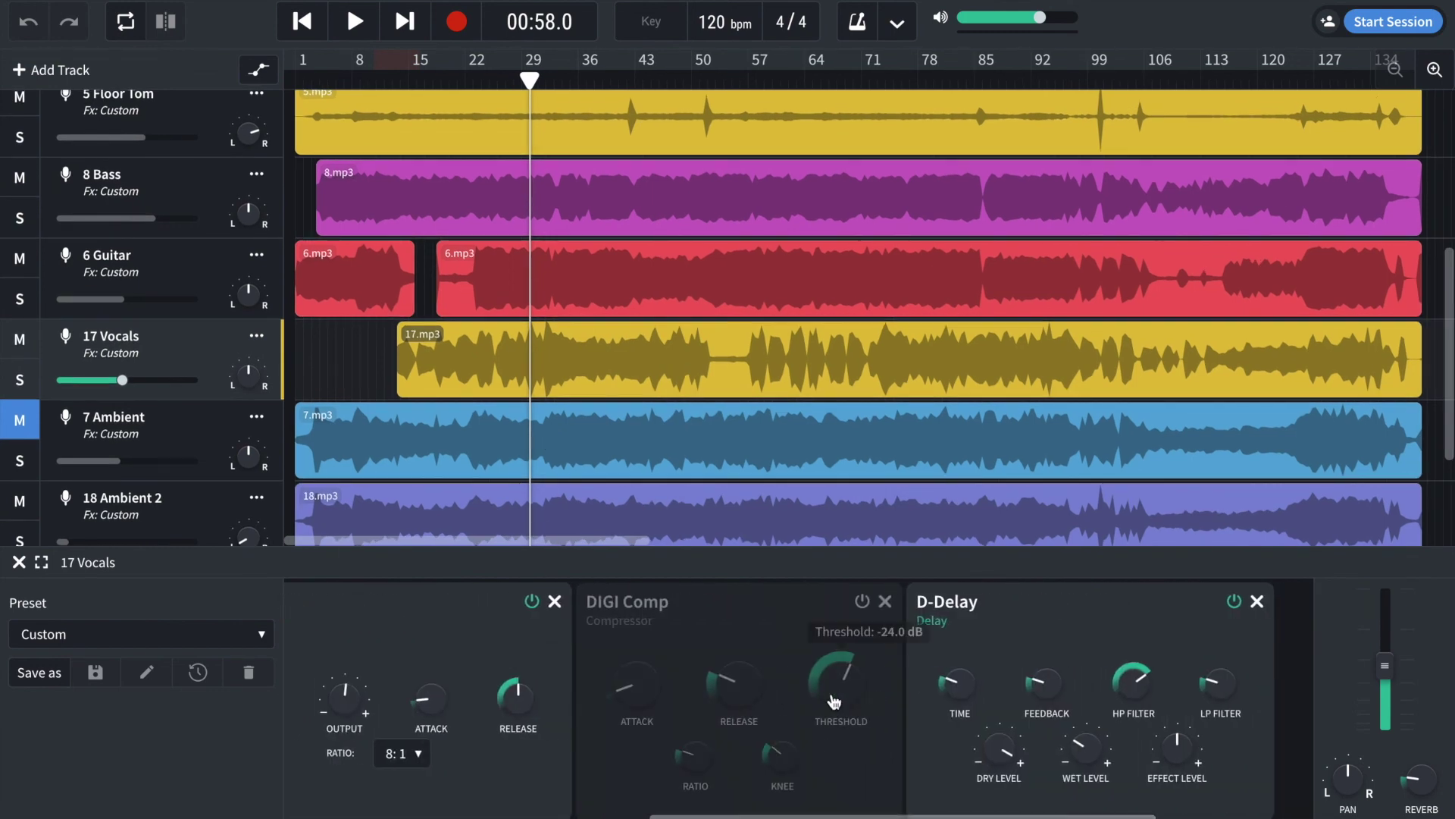
scroll(498, 643, "left", 1)
scroll(498, 643, "left", 1)
scroll(498, 643, "right", 2)
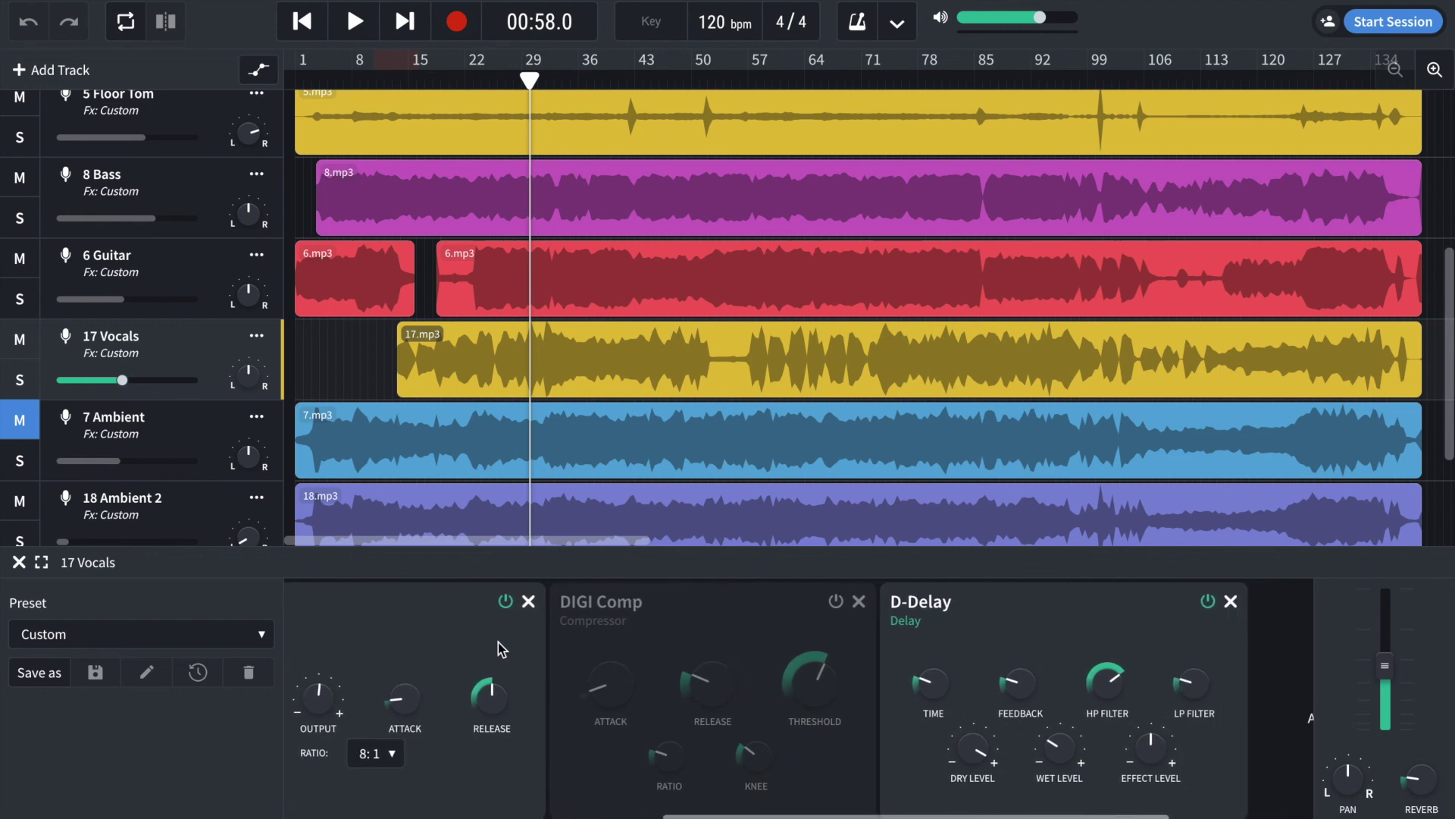
scroll(637, 603, "right", 1)
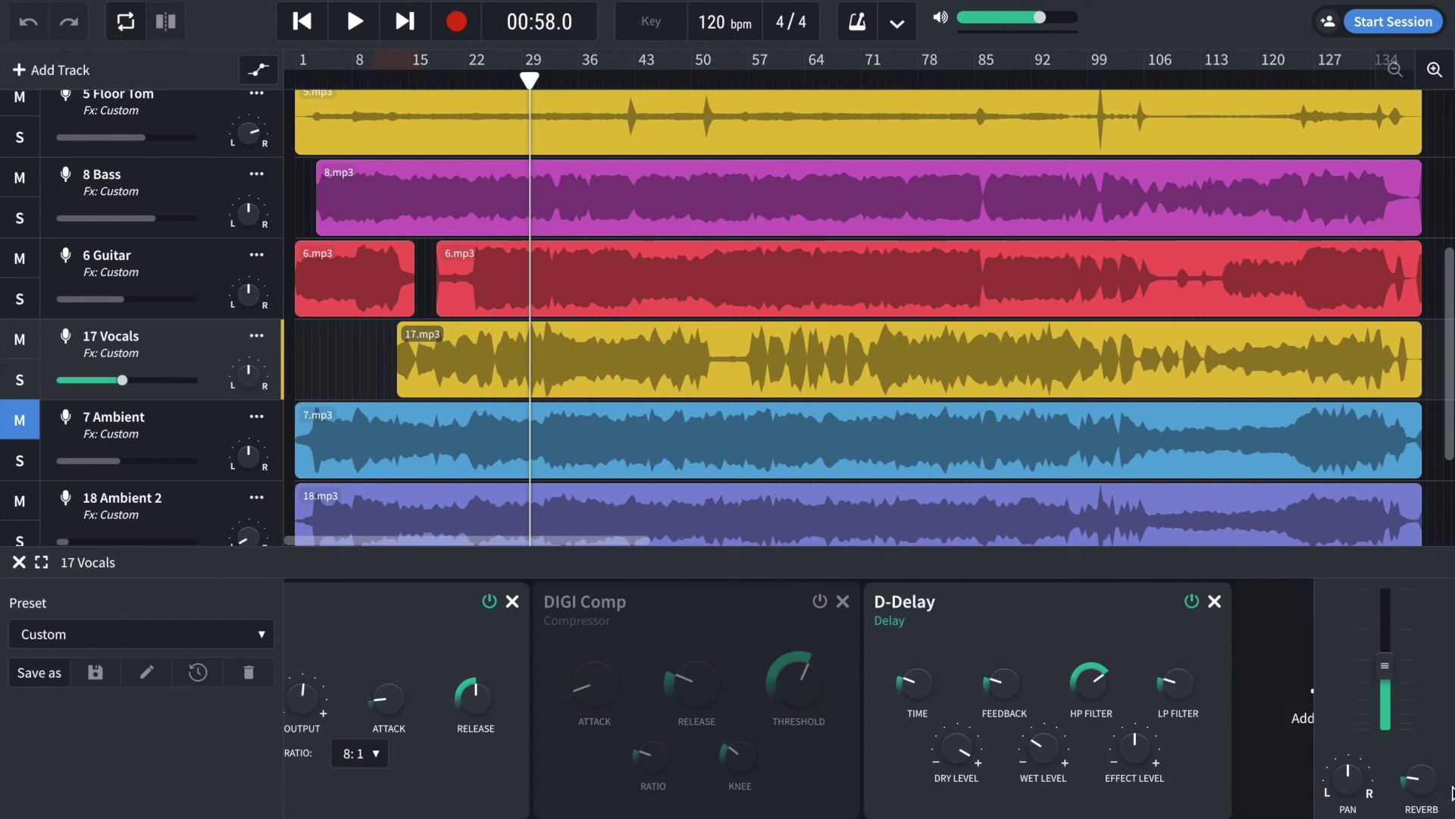
Show the 18 Ambient 2 effects, then 16 Ambient Guitar plucky's highpass Multi Filter
mouse_move(1417, 780)
scroll(227, 402, "down", 3)
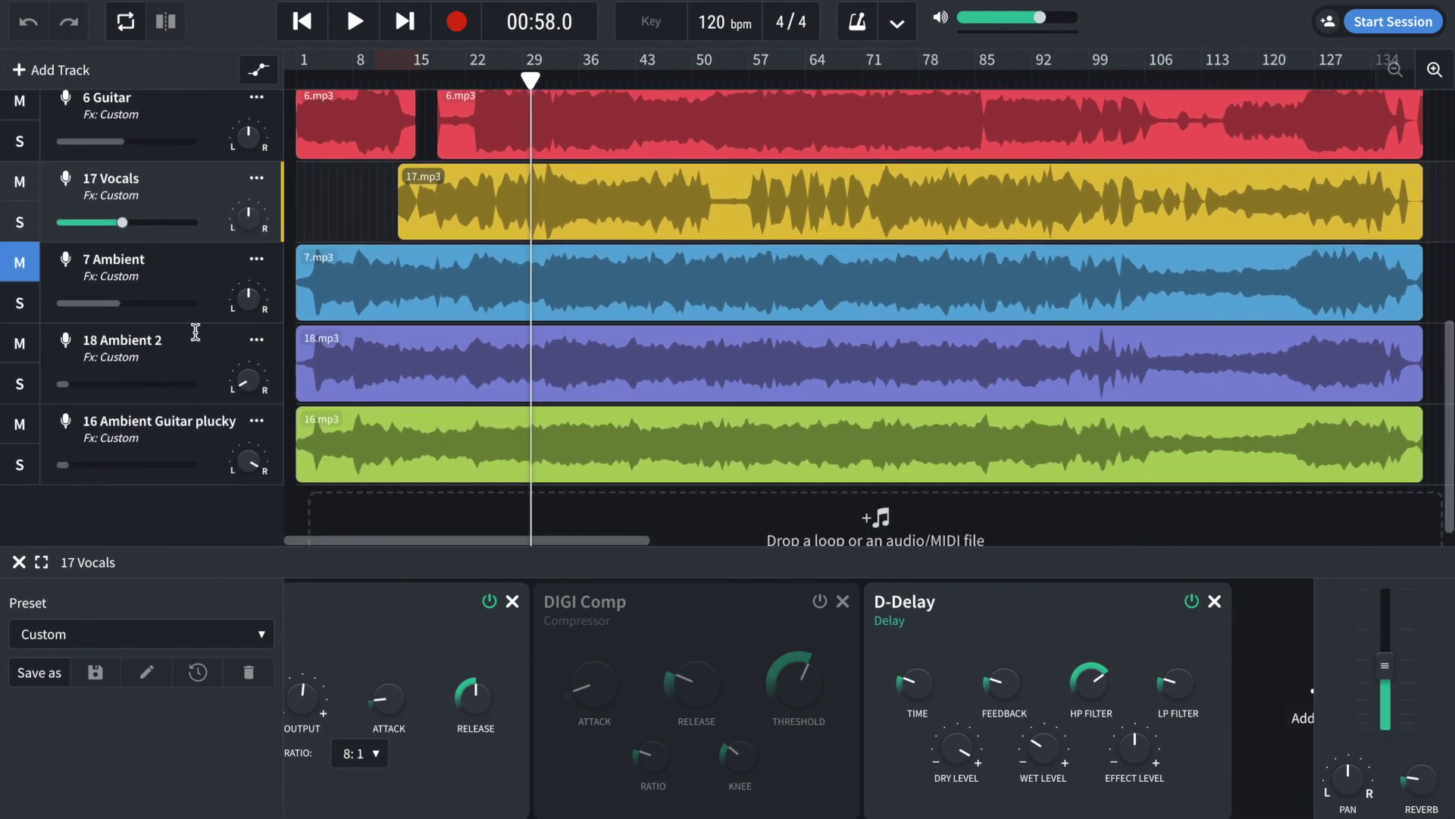
left_click(196, 337)
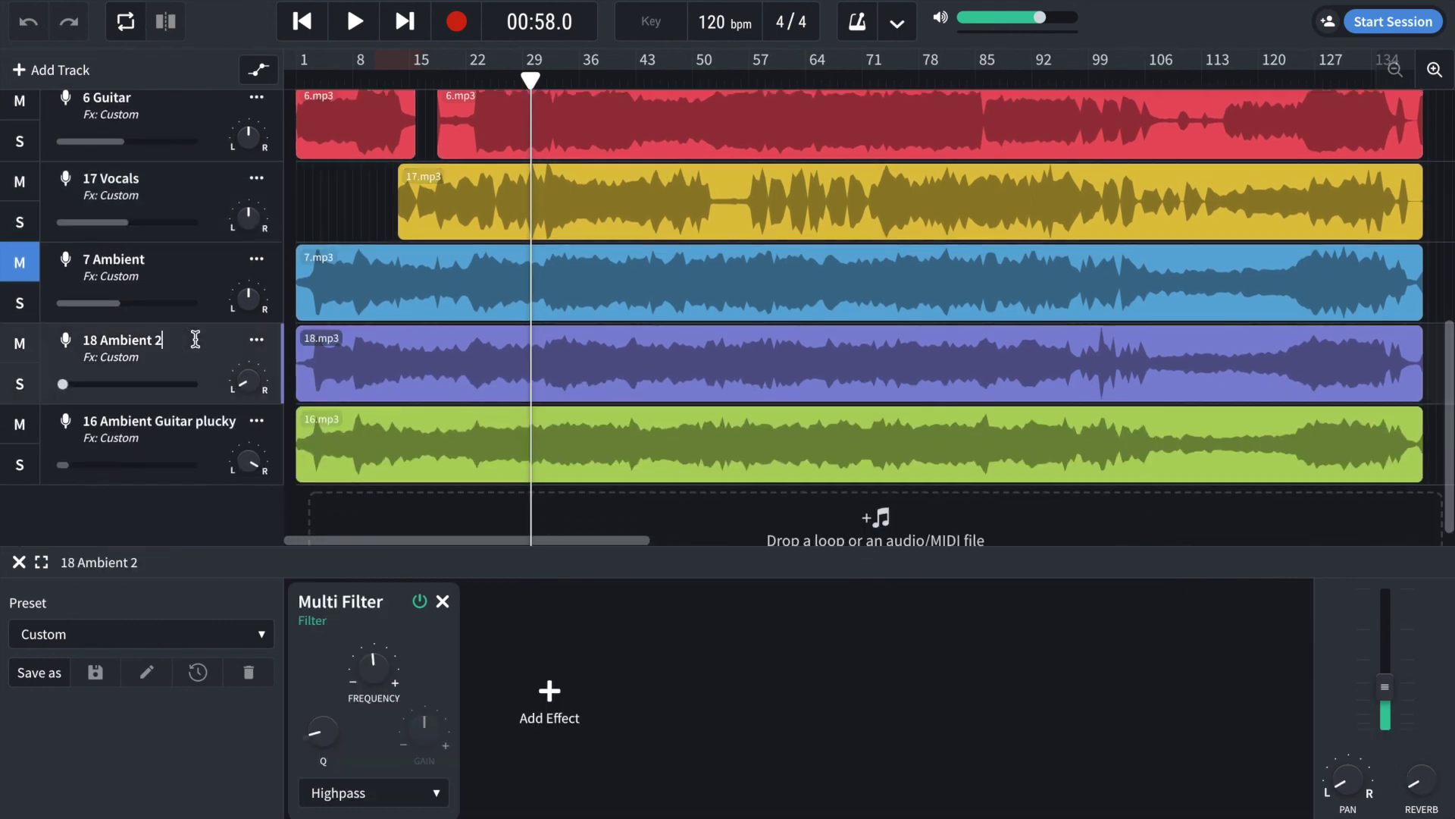
left_click(157, 433)
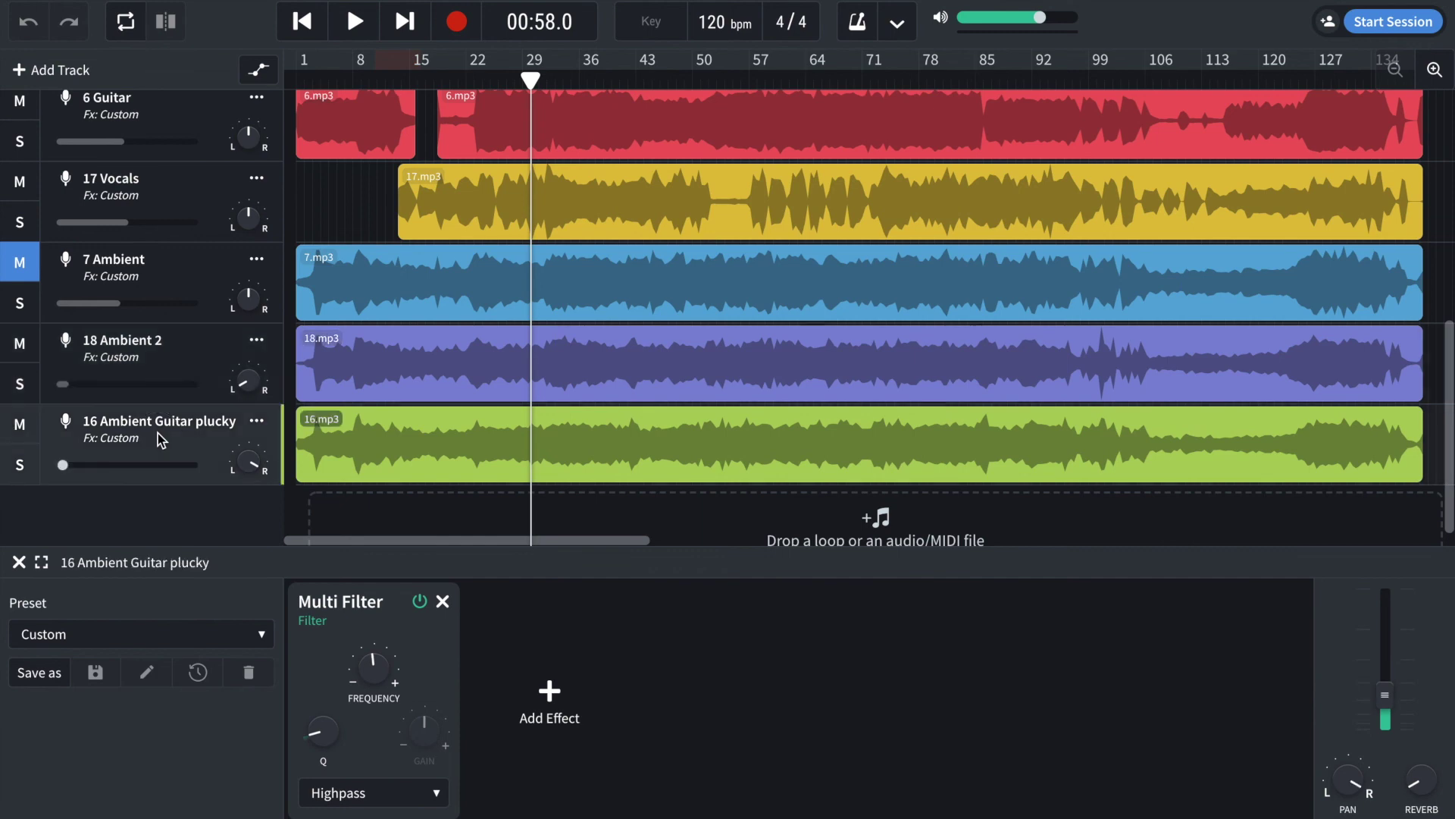